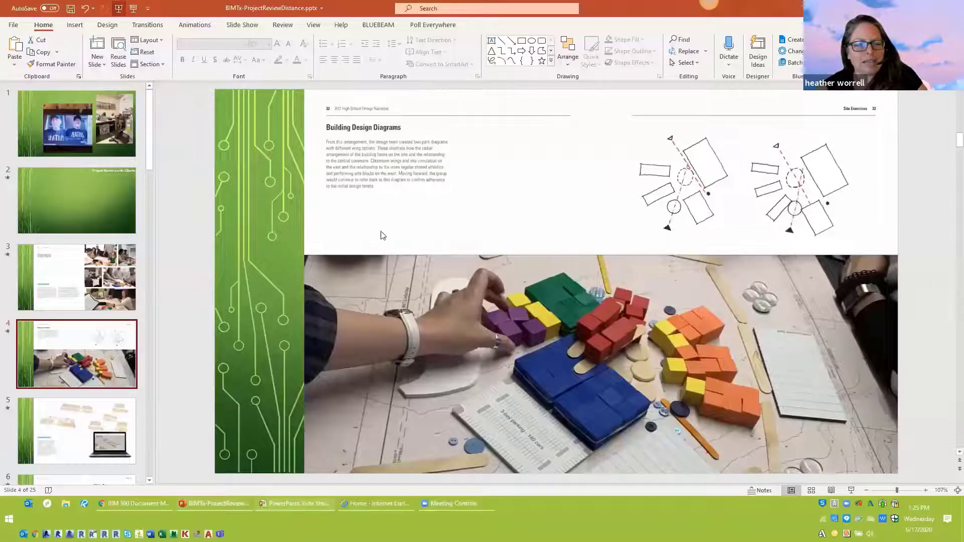
Step: Start the slide show from the first slide and advance to the Technical Review Summary slide
{"action": "key", "text": "F5"}
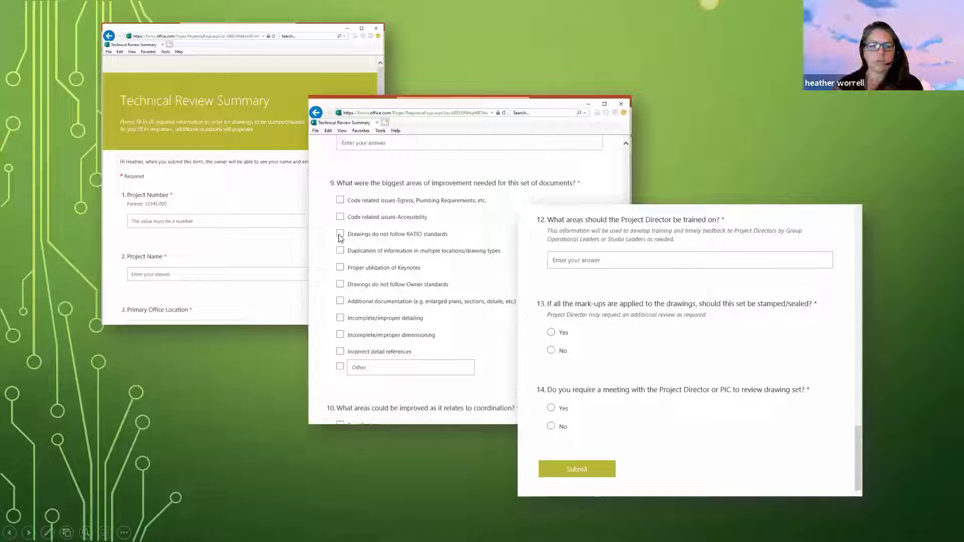
Step: Advance the slide show to the Second Floor Plan (A-102B) PDF review slide
{"action": "key", "text": "Right"}
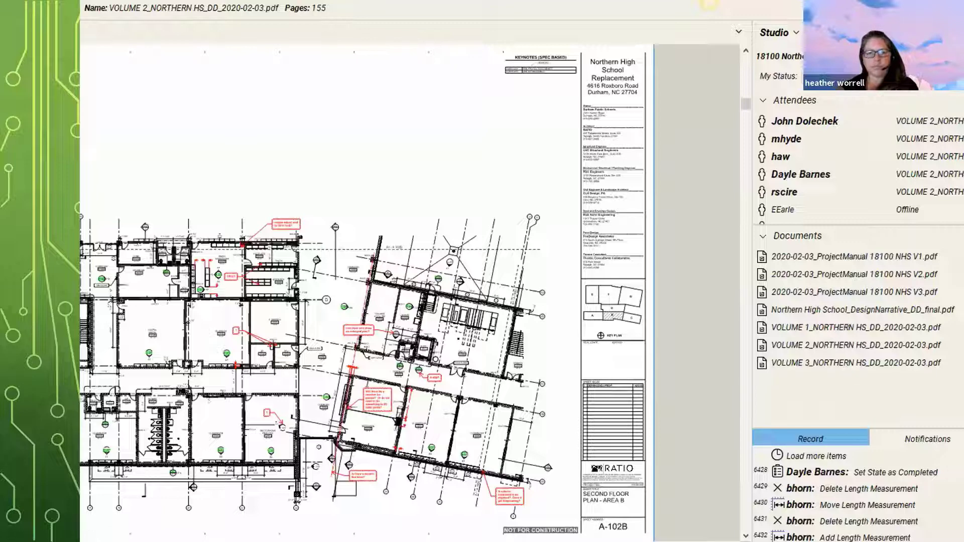
Step: Show the Documentation Review – Testing BIM360 slide, end the show and switch to BIM 360
{"action": "key", "text": "Right"}
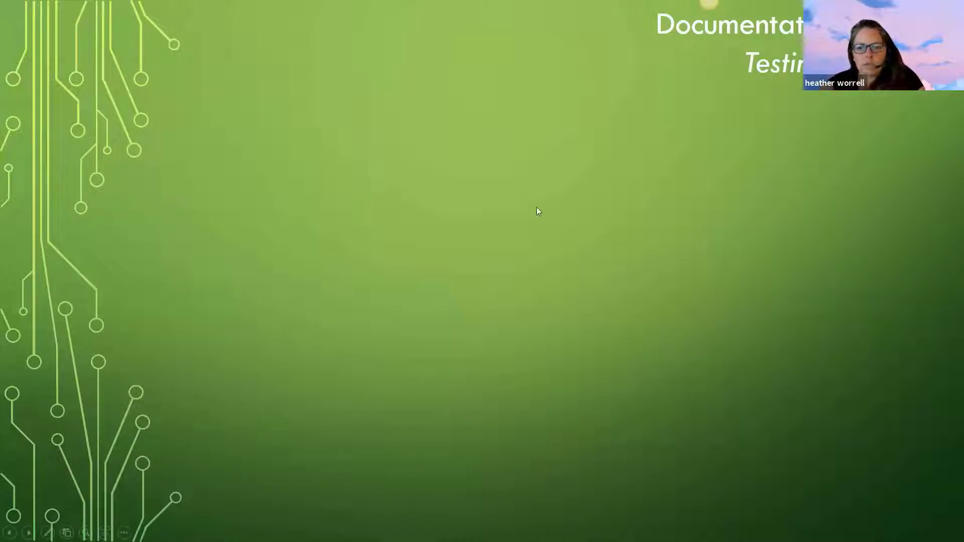
{"action": "key", "text": "Escape"}
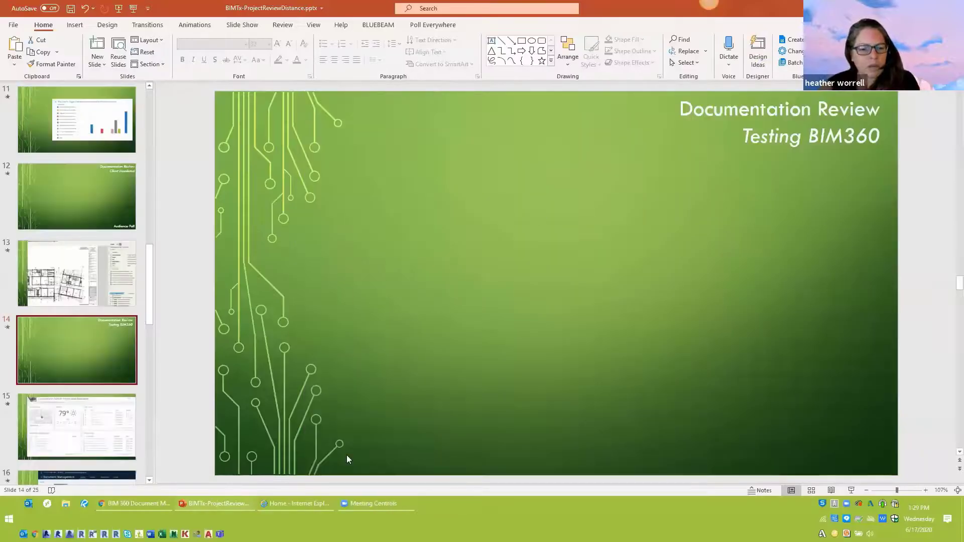
{"action": "left_click", "coordinate": [135, 504]}
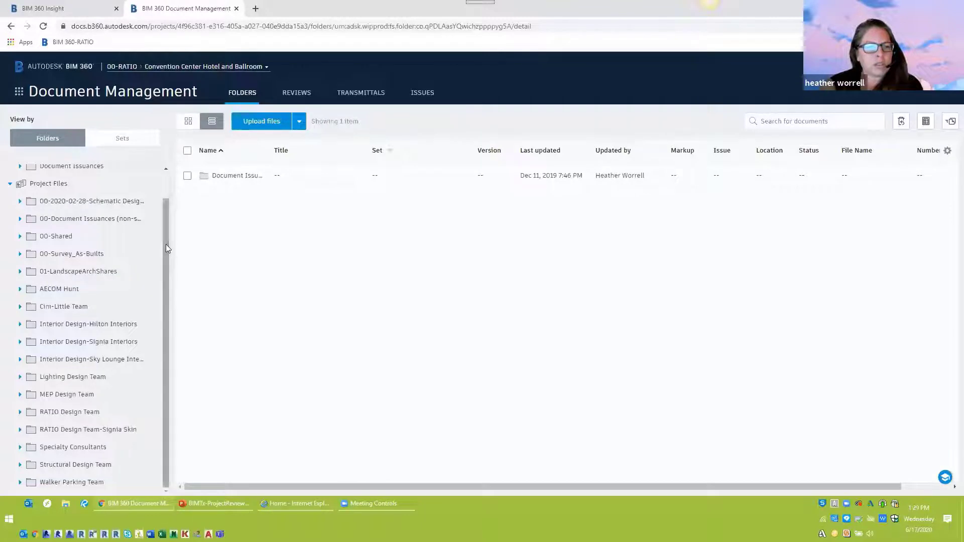
{"action": "scroll", "coordinate": [168, 248], "scroll_direction": "up", "scroll_amount": 2}
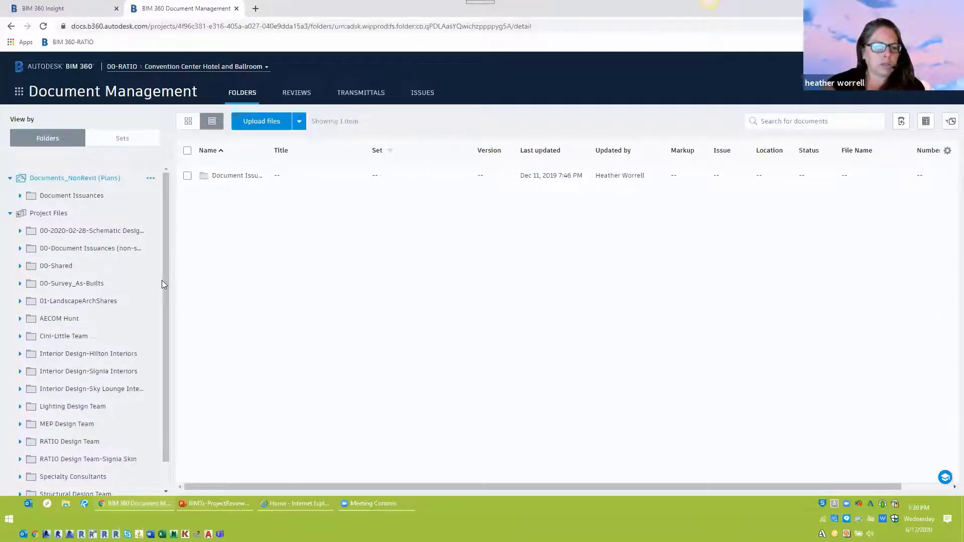
{"action": "left_click_drag", "start_coordinate": [166, 282], "coordinate": [167, 285]}
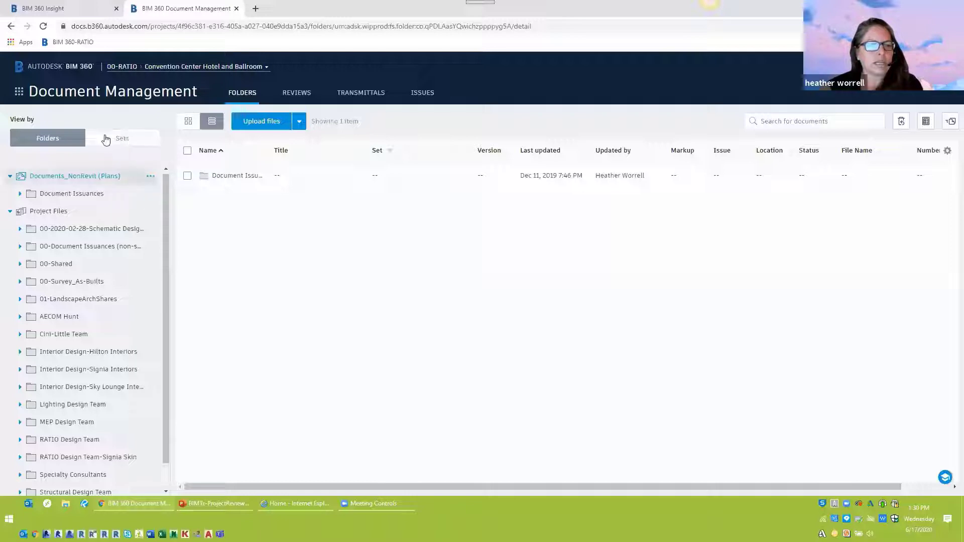
Step: List documents by set and open the ICC-TS-ARCH-V20.rvt model in the viewer
{"action": "left_click", "coordinate": [119, 140]}
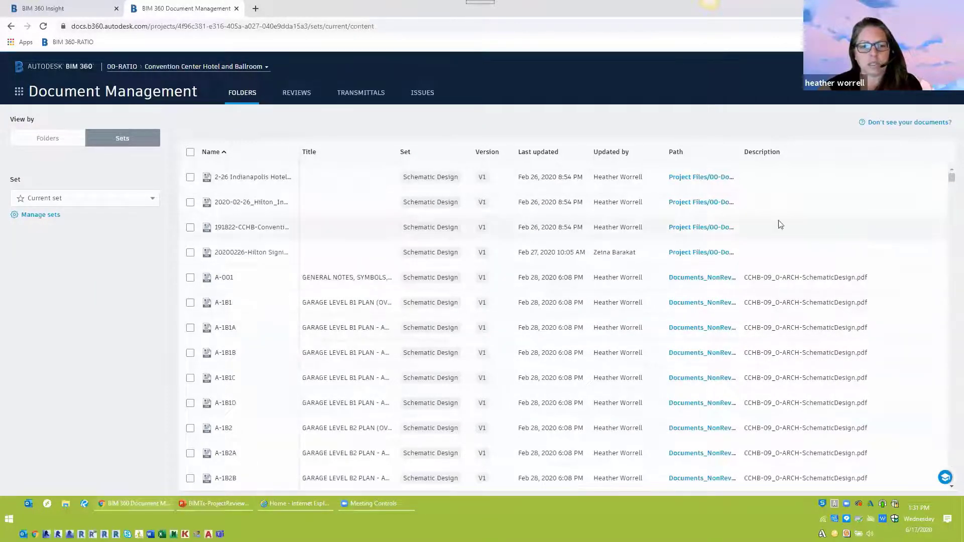
{"action": "left_click_drag", "start_coordinate": [949, 224], "coordinate": [934, 376]}
{"action": "scroll", "coordinate": [502, 316], "scroll_direction": "up", "scroll_amount": 10}
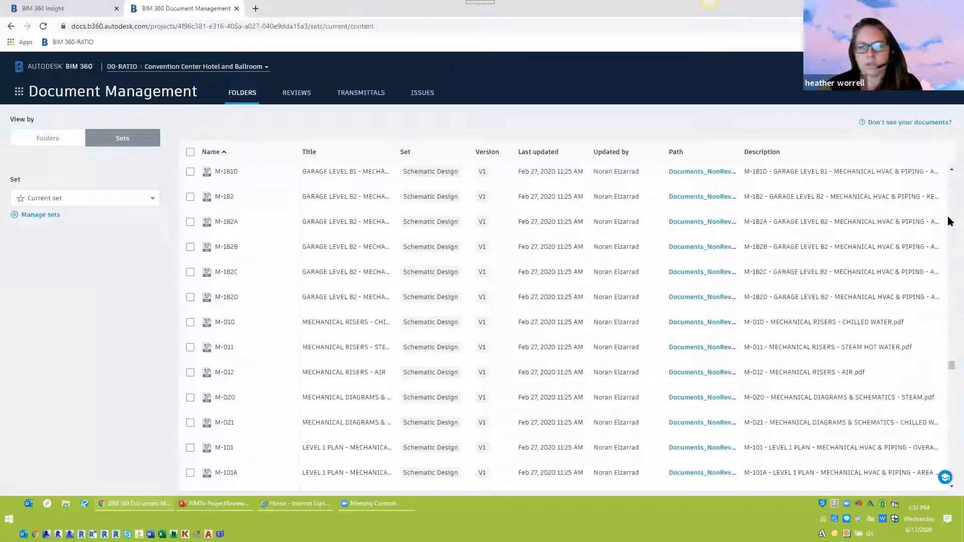
{"action": "scroll", "coordinate": [950, 361], "scroll_direction": "up", "scroll_amount": 5}
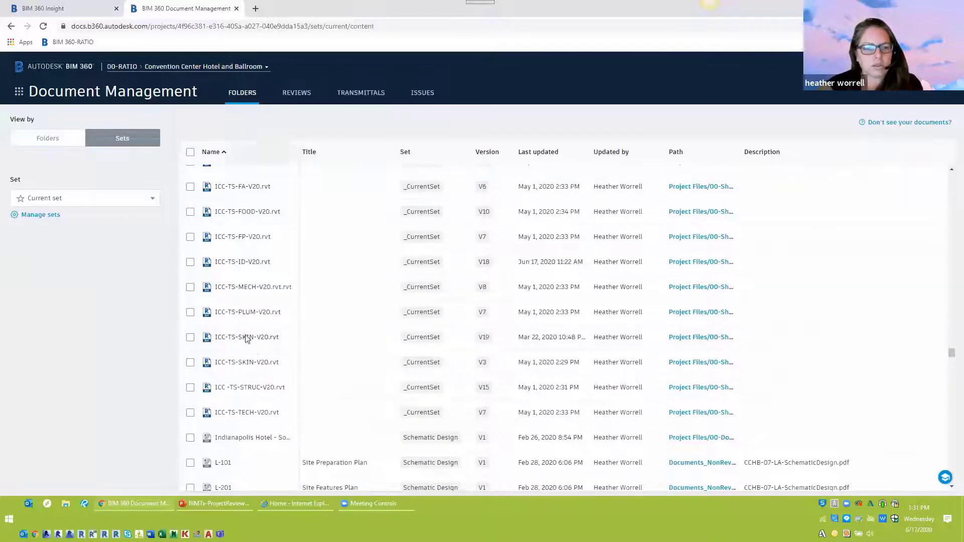
{"action": "scroll", "coordinate": [258, 263], "scroll_direction": "up", "scroll_amount": 3}
{"action": "scroll", "coordinate": [257, 263], "scroll_direction": "up", "scroll_amount": 3}
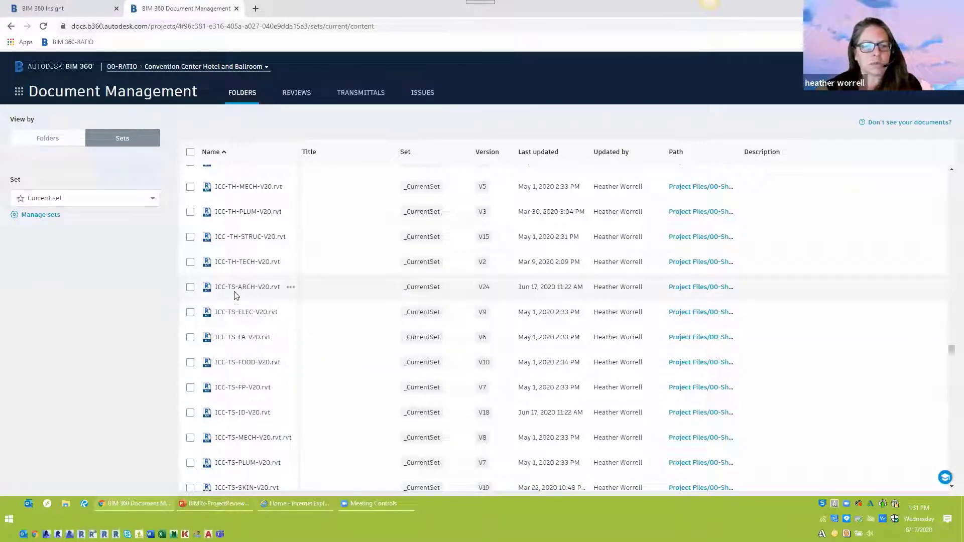
{"action": "left_click", "coordinate": [249, 293]}
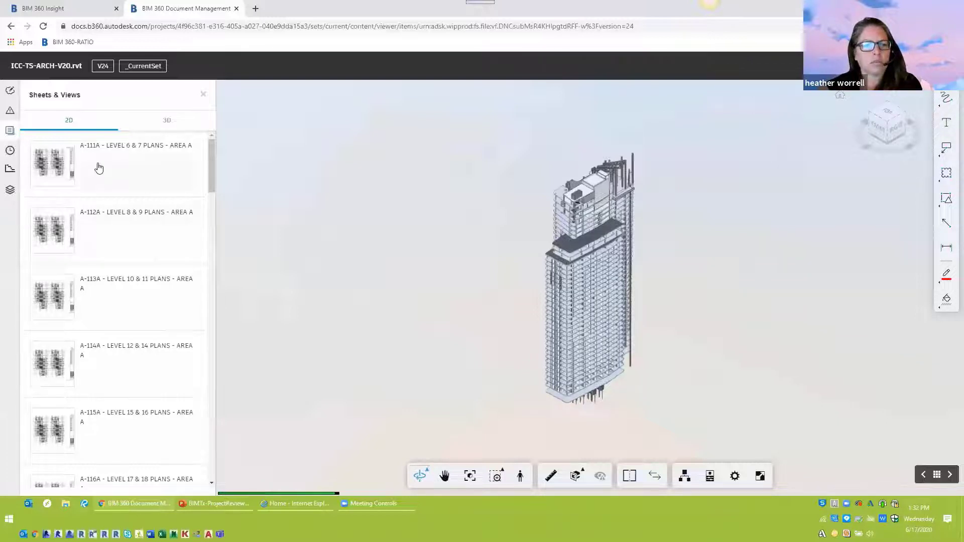
Step: Open sheet A-111A – Level 6 & 7 Plans – Area A from Sheets & Views
{"action": "left_click", "coordinate": [81, 168]}
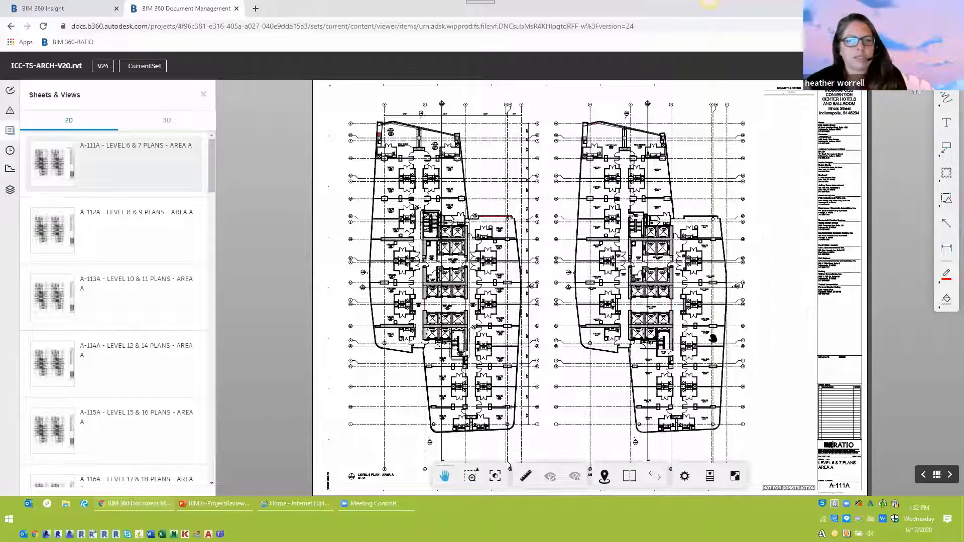
Step: Save a published rectangle markup over the top of the Level 7 plan, then show the sheet's issues
{"action": "left_click", "coordinate": [11, 93]}
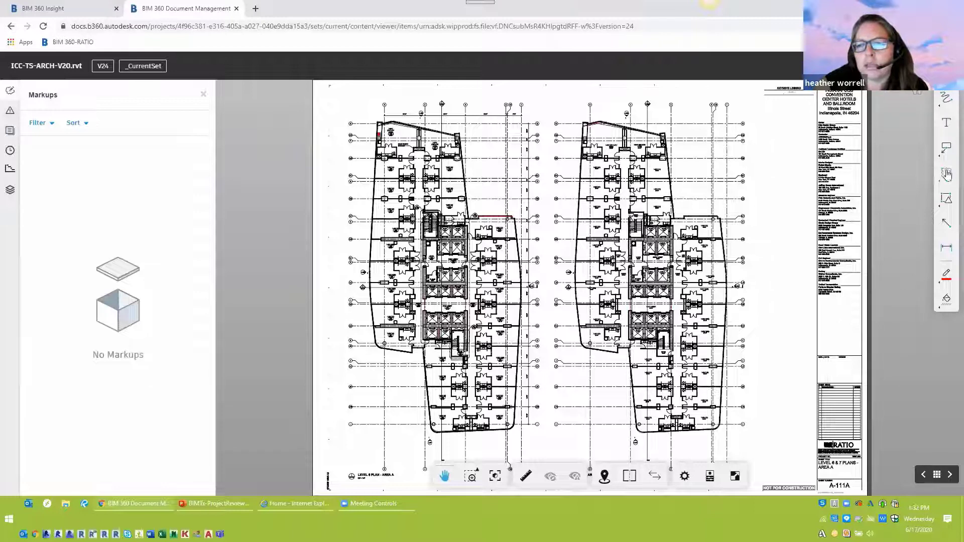
{"action": "left_click", "coordinate": [946, 172]}
{"action": "left_click_drag", "start_coordinate": [574, 128], "coordinate": [745, 221]}
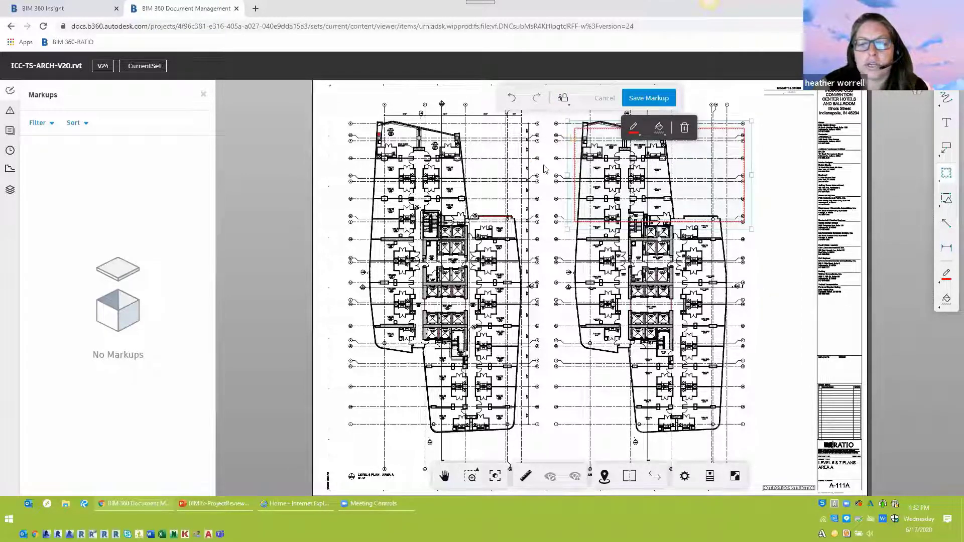
{"action": "left_click", "coordinate": [565, 104]}
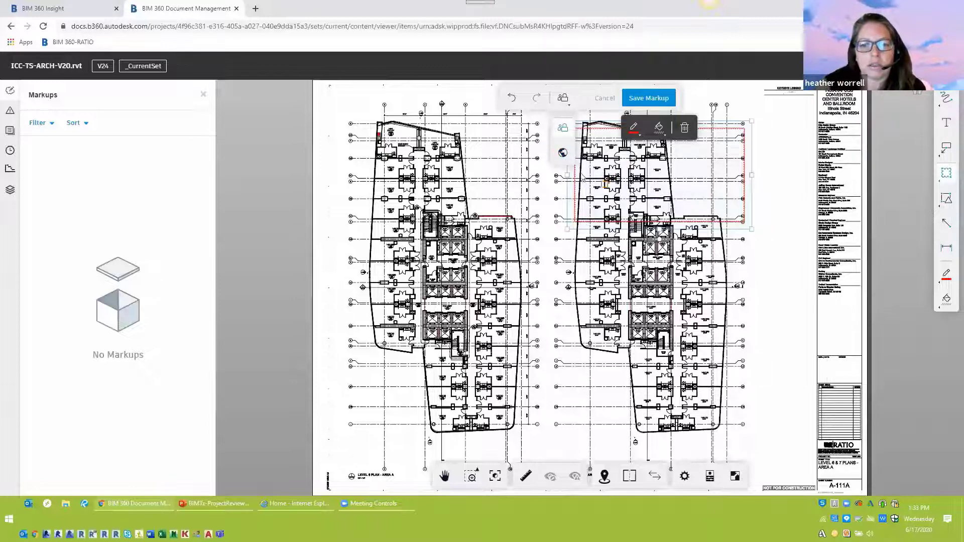
{"action": "left_click", "coordinate": [563, 153]}
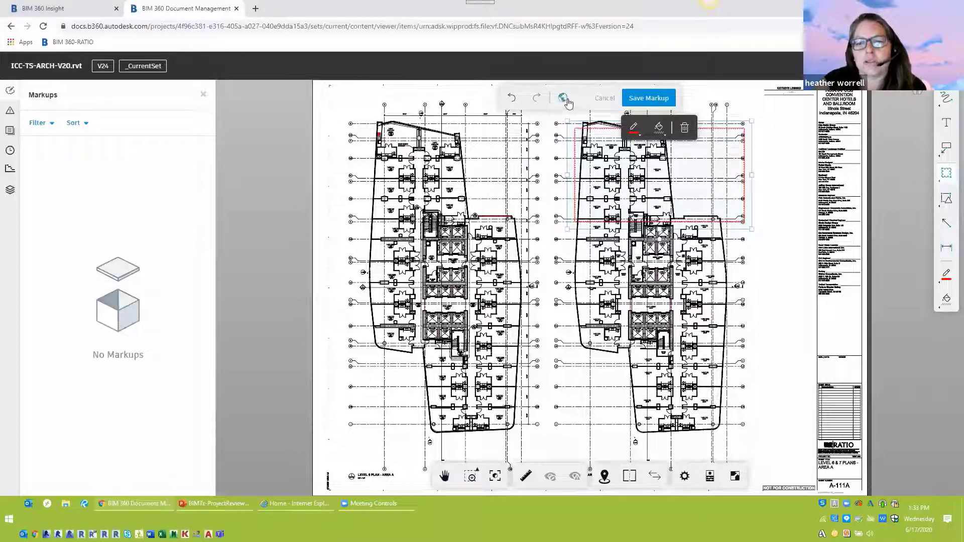
{"action": "left_click", "coordinate": [652, 98]}
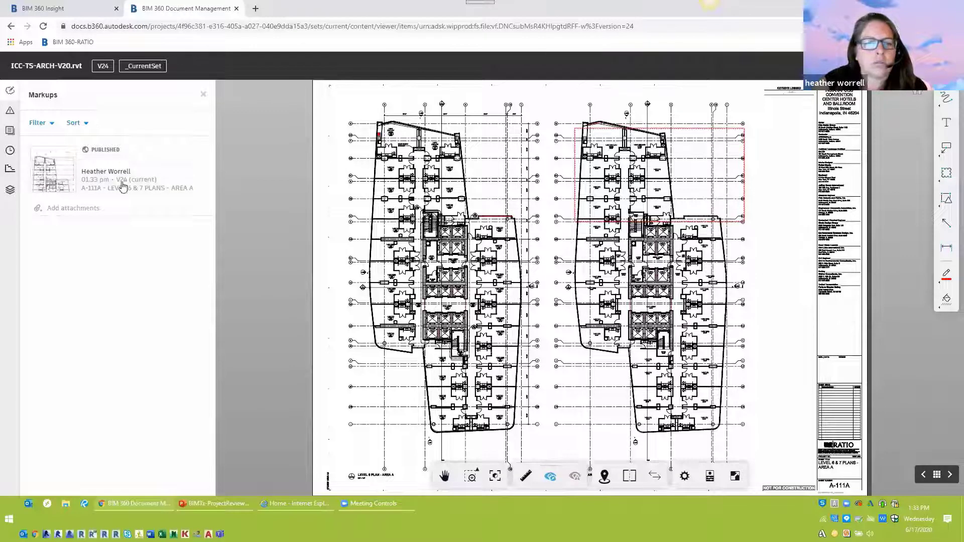
{"action": "left_click", "coordinate": [8, 111]}
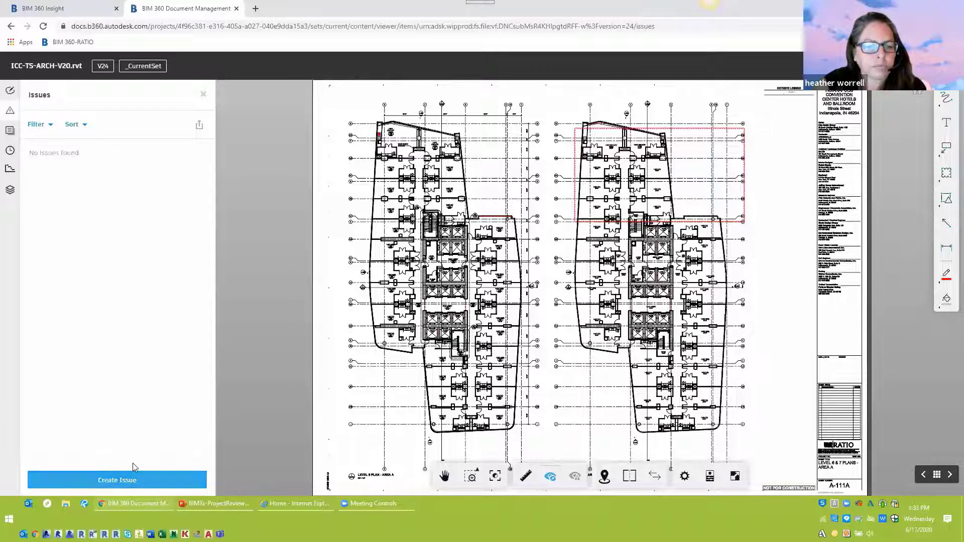
Step: Start a new issue pinned on the sheet, then go back to the Current set file list
{"action": "left_click", "coordinate": [132, 476]}
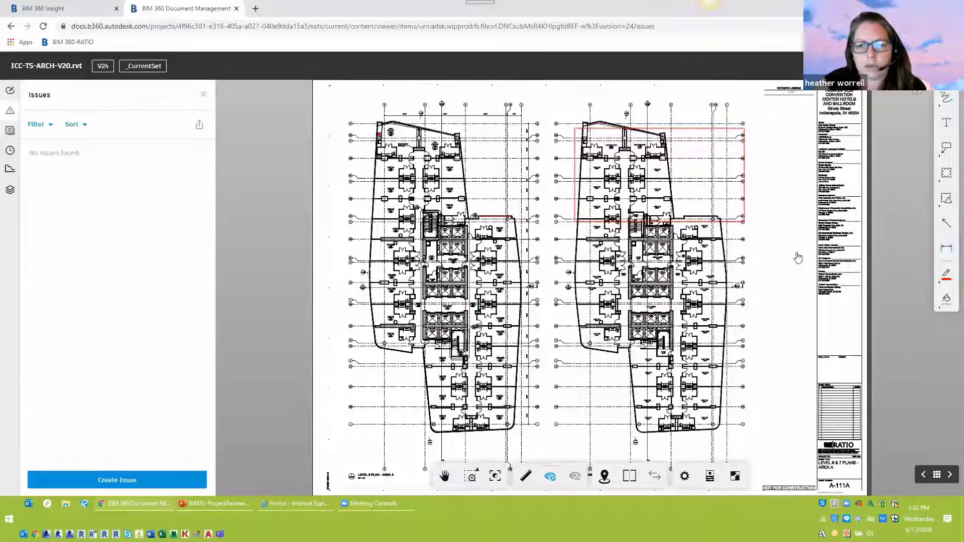
{"action": "left_click", "coordinate": [185, 479]}
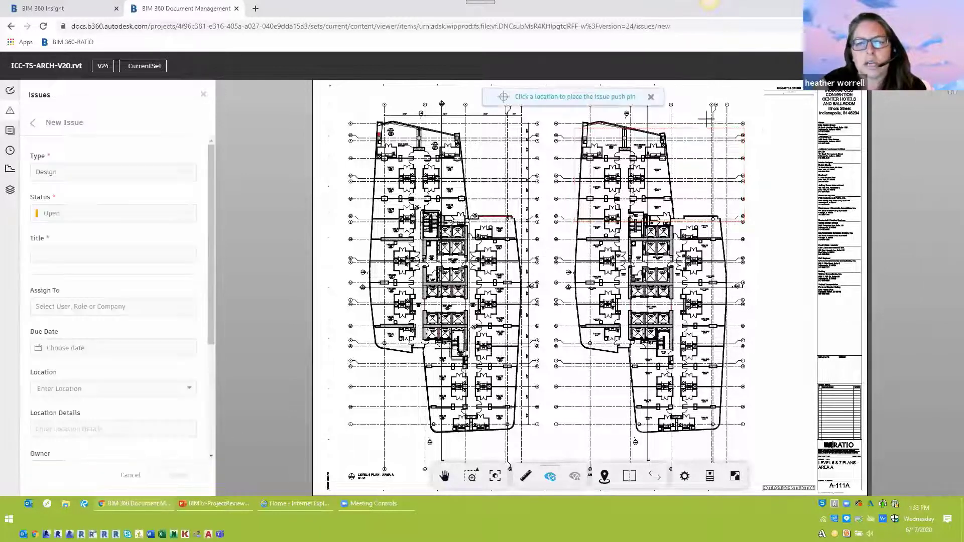
{"action": "left_click", "coordinate": [691, 167]}
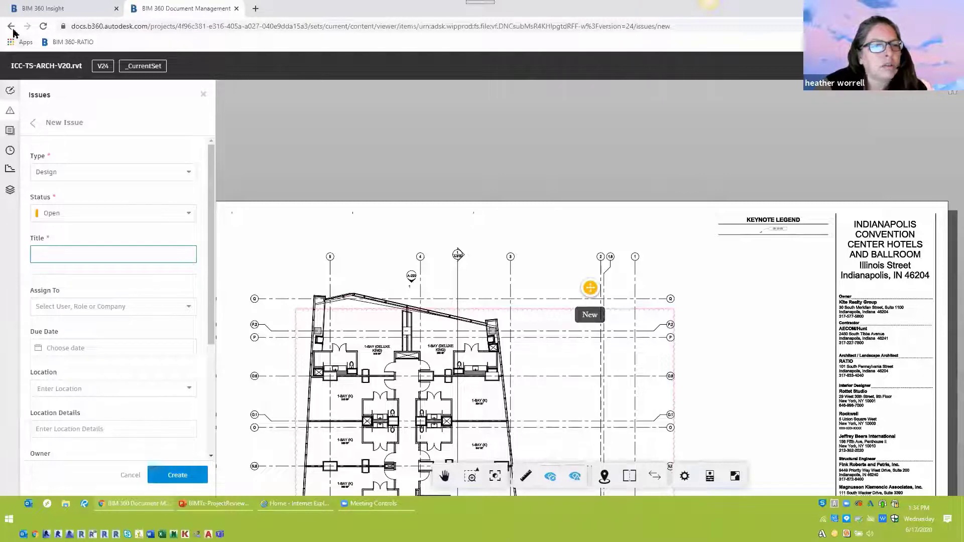
{"action": "key", "text": "alt+Left"}
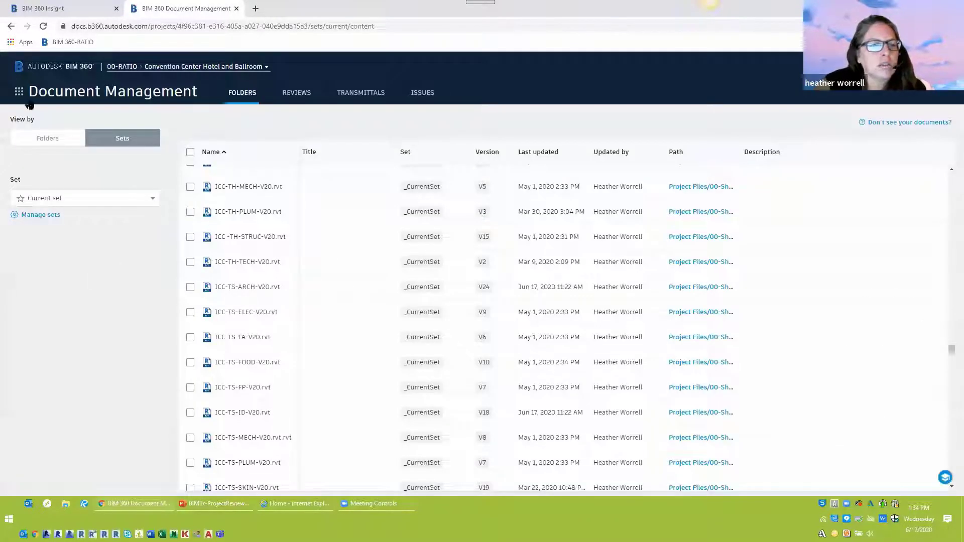
Step: Reload Document Management from the module launcher to get back to the folder tree
{"action": "left_click", "coordinate": [29, 103]}
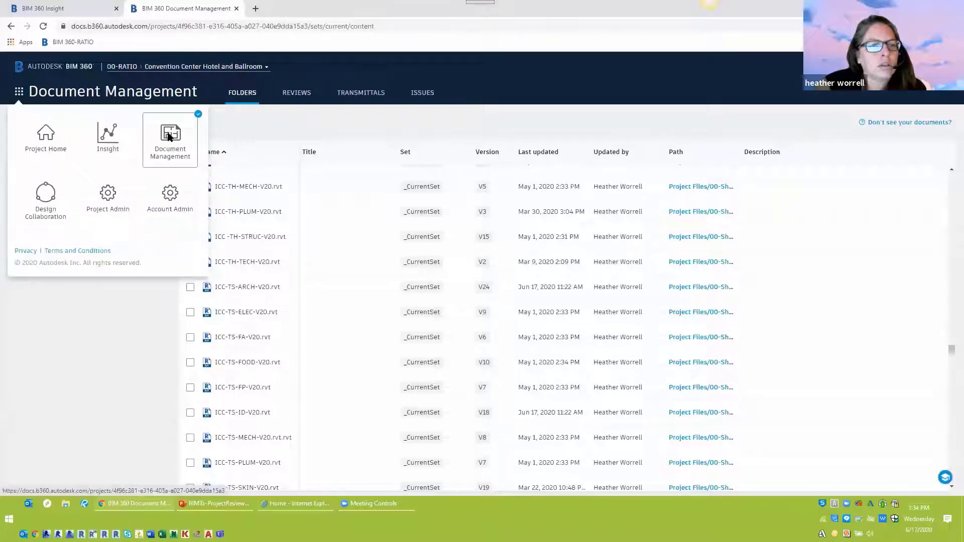
{"action": "left_click", "coordinate": [184, 144]}
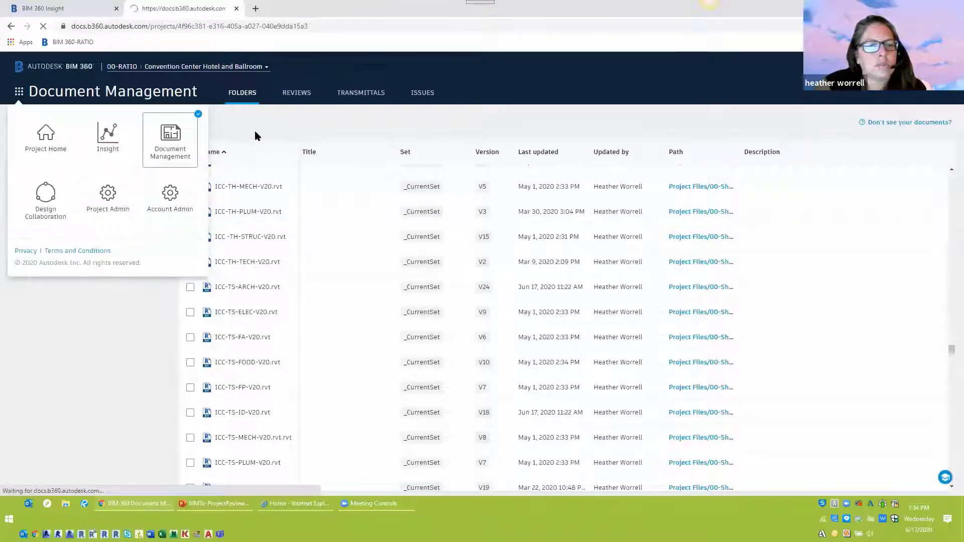
{"action": "left_click", "coordinate": [169, 139]}
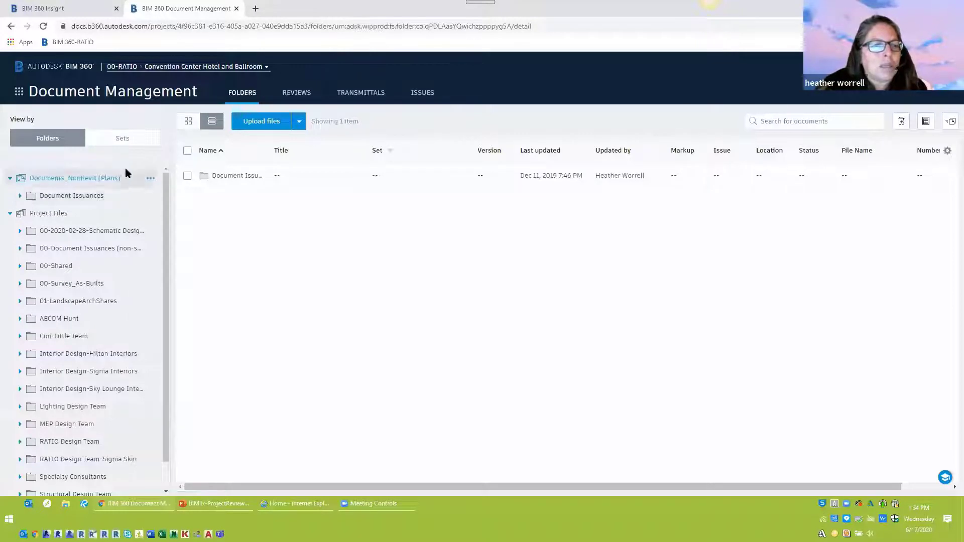
Step: Expand Document Issuances and the 2019-12-20 -SD Progress Set, then list the account's projects
{"action": "left_click", "coordinate": [20, 196]}
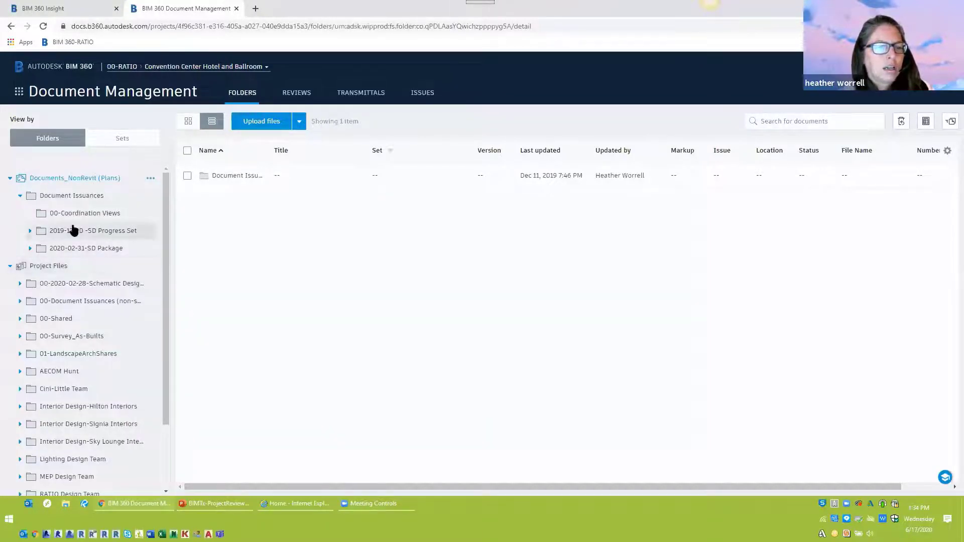
{"action": "left_click", "coordinate": [30, 231]}
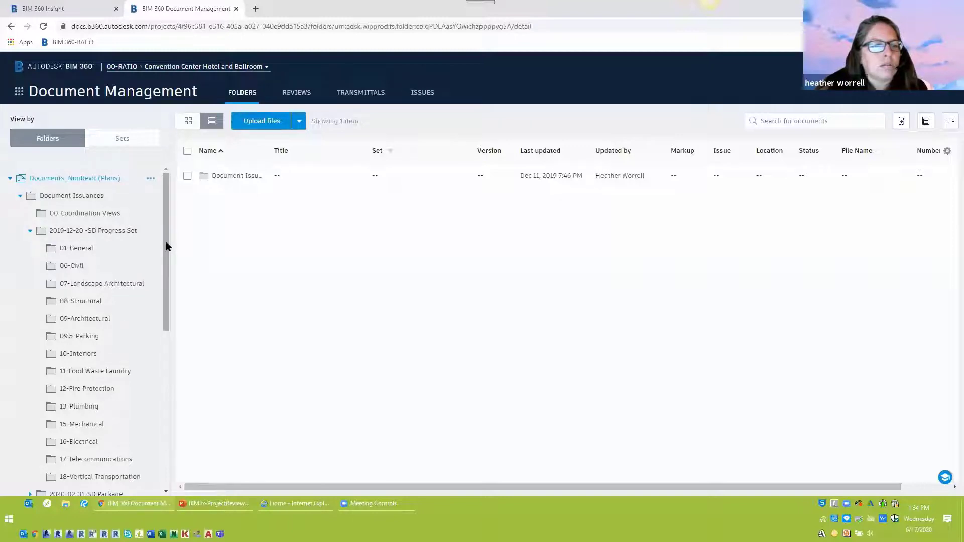
{"action": "left_click_drag", "start_coordinate": [167, 244], "coordinate": [169, 233]}
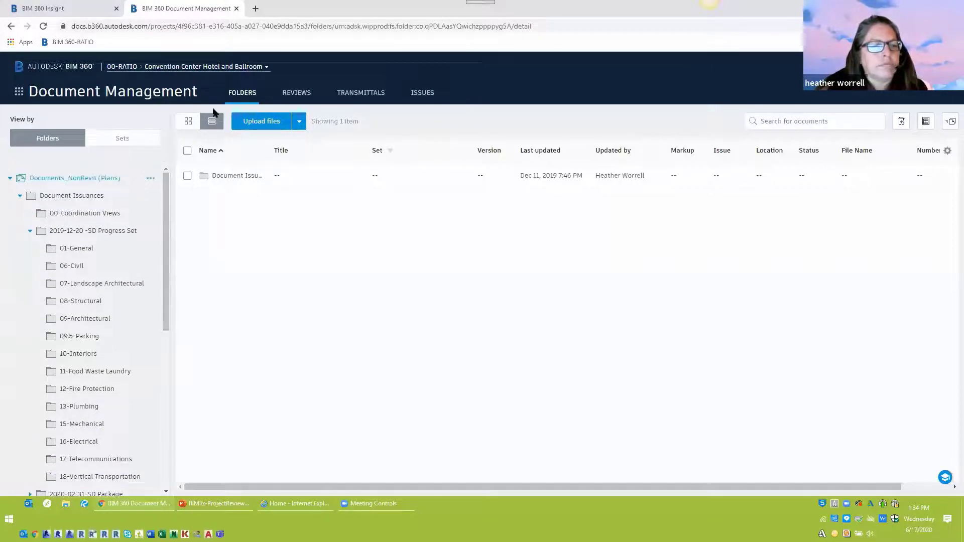
{"action": "left_click", "coordinate": [235, 71]}
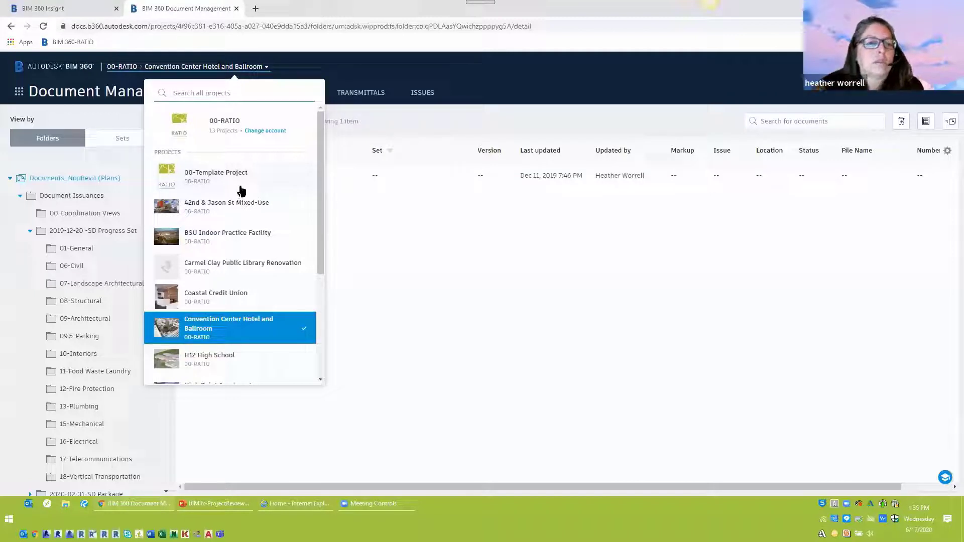
Step: Close the project list, then collapse and re-expand Document Issuances and the SD Progress Set
{"action": "left_click", "coordinate": [473, 88]}
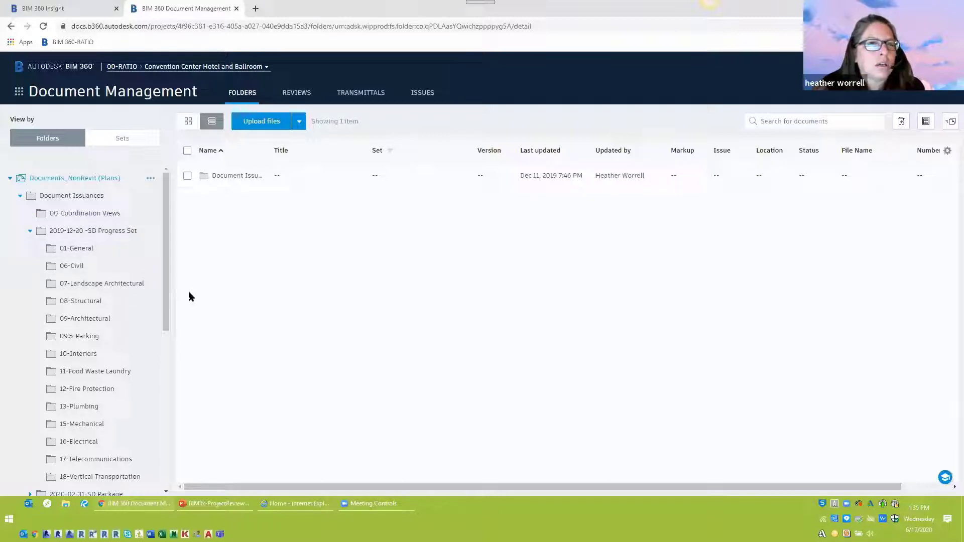
{"action": "left_click", "coordinate": [30, 230]}
{"action": "left_click", "coordinate": [20, 196]}
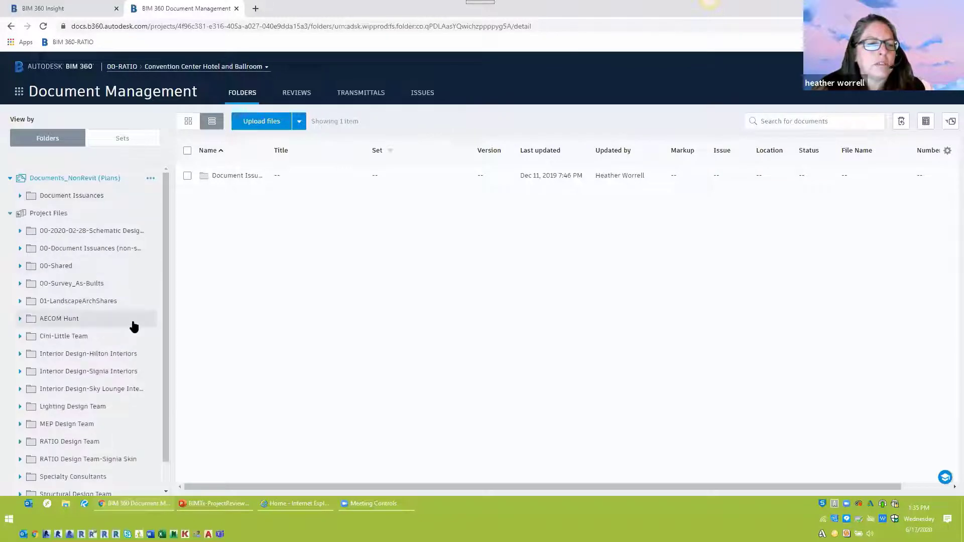
{"action": "left_click", "coordinate": [20, 196]}
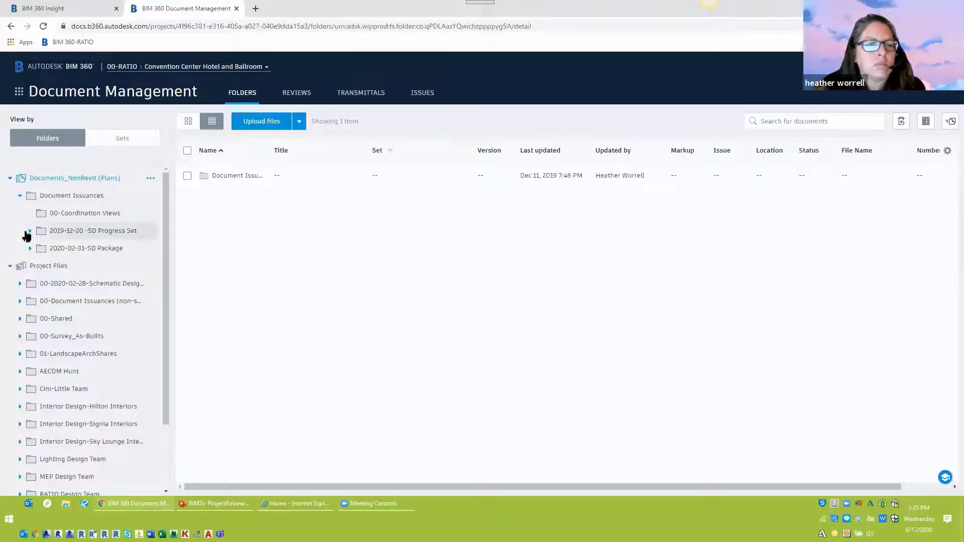
{"action": "left_click", "coordinate": [29, 231]}
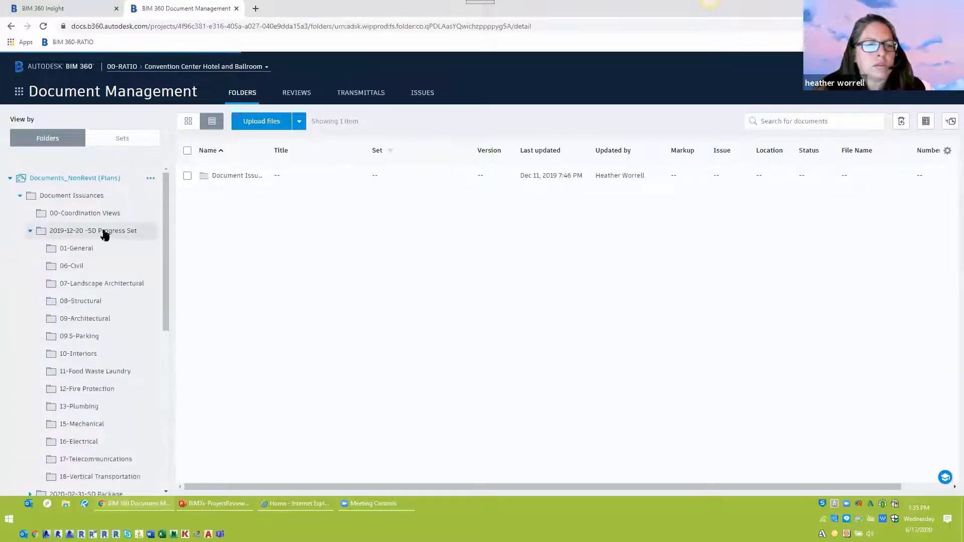
Step: List the 08-Structural folder's 16 sheets and collapse the 2019-12-20 -SD Progress Set folder
{"action": "left_click", "coordinate": [75, 301]}
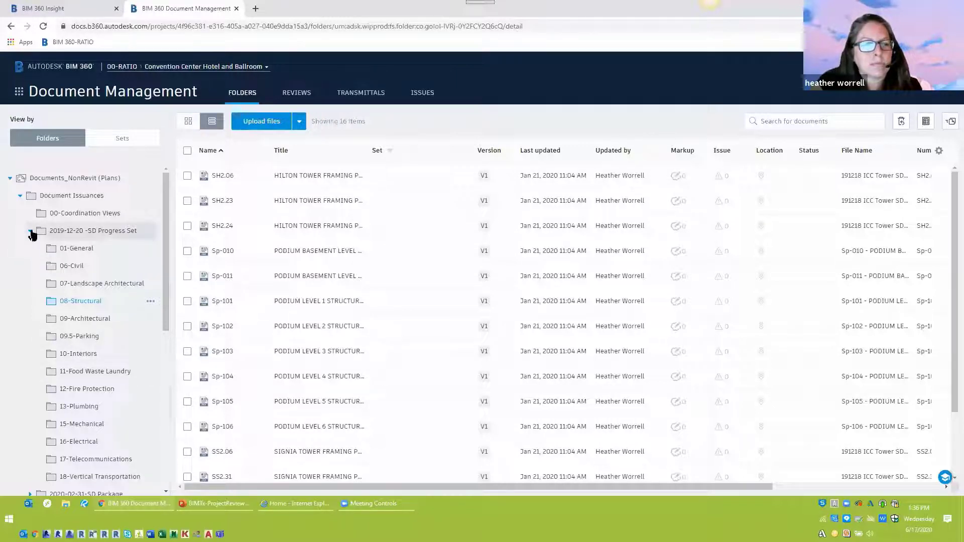
{"action": "left_click", "coordinate": [30, 231]}
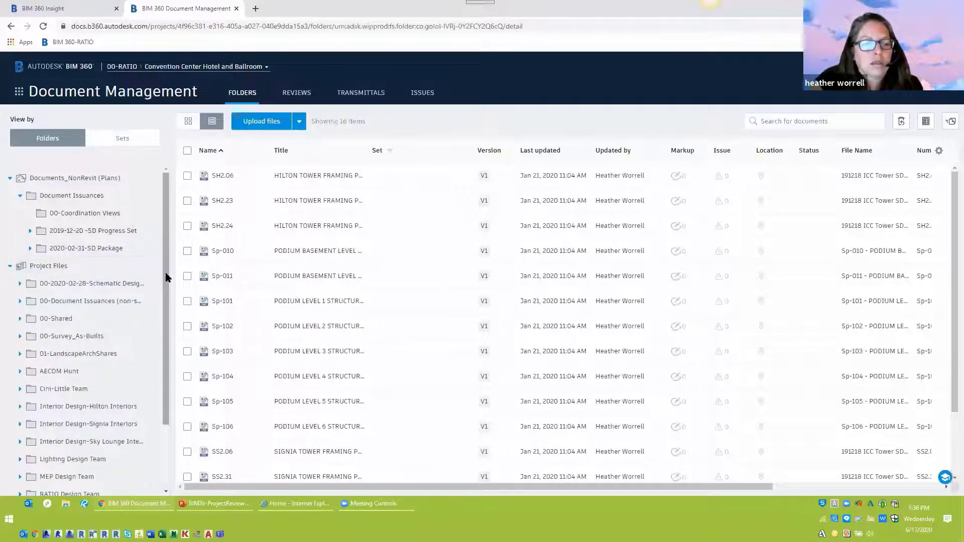
{"action": "scroll", "coordinate": [168, 281], "scroll_direction": "down", "scroll_amount": 1}
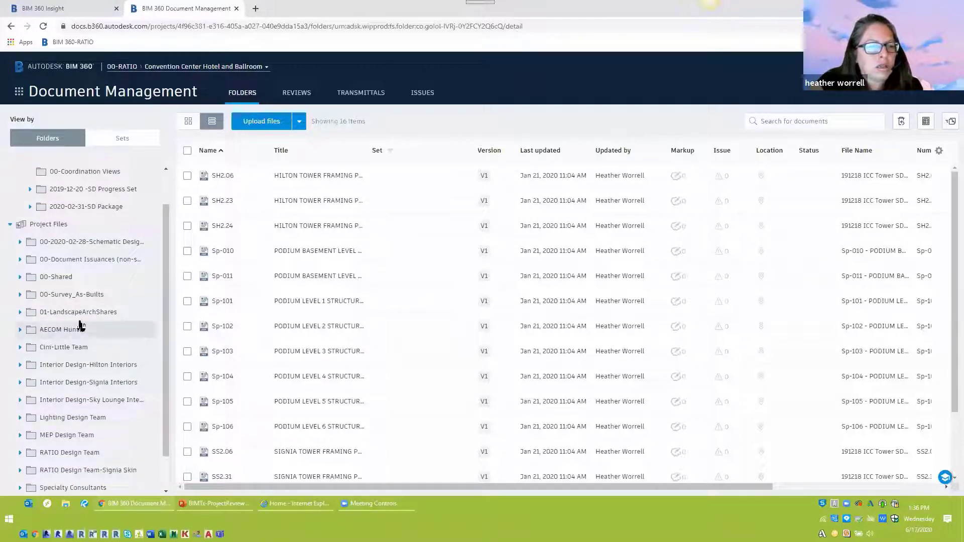
Step: Expand 00-Shared and open 00-BIM360Guides to list its four guide files
{"action": "left_click", "coordinate": [20, 277]}
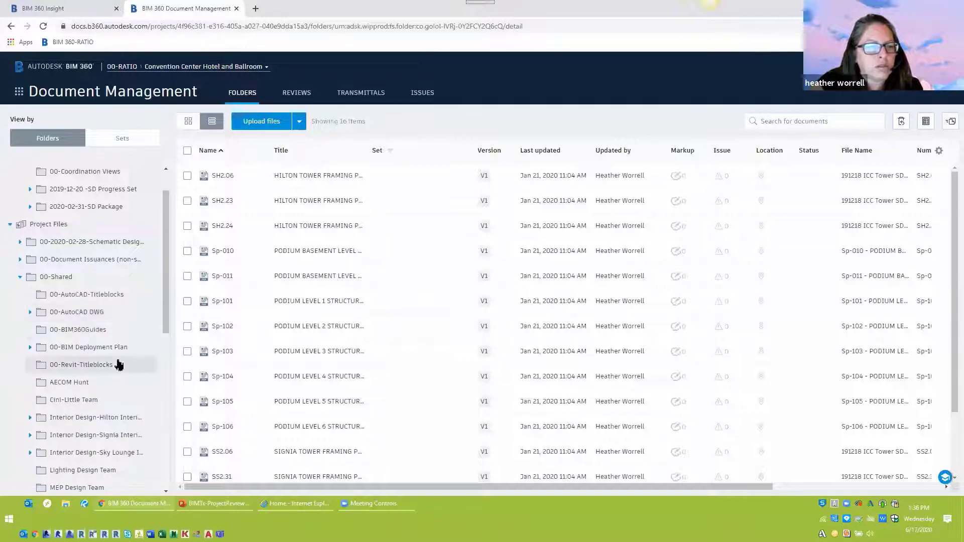
{"action": "left_click", "coordinate": [101, 331]}
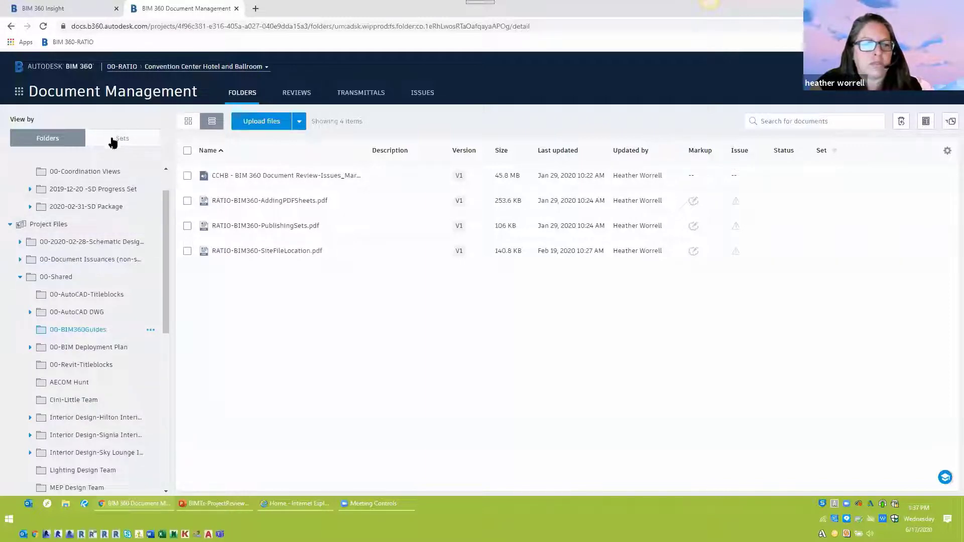
Step: Skim the RATIO-BIM360-PublishingSets.pdf guide, then return to the Document Management tab
{"action": "left_click", "coordinate": [298, 228]}
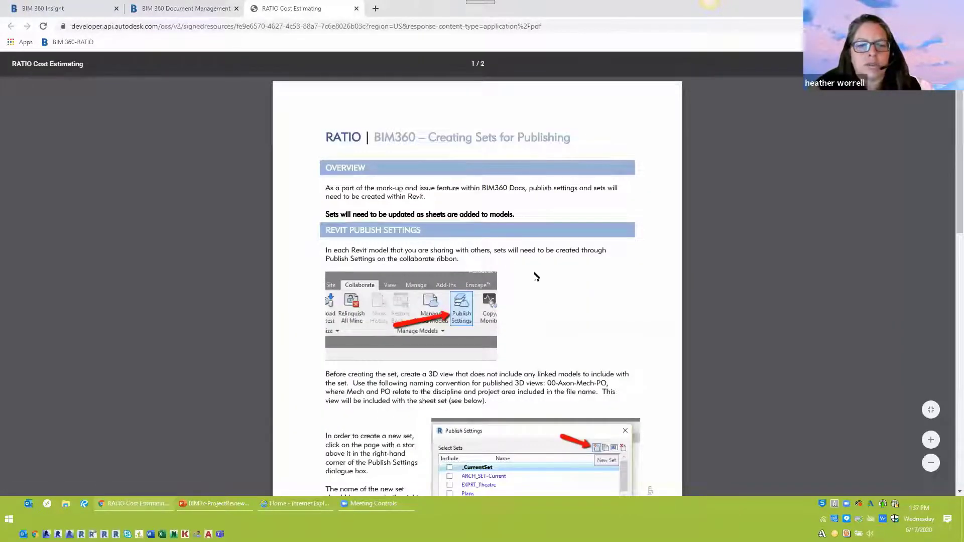
{"action": "scroll", "coordinate": [487, 352], "scroll_direction": "down", "scroll_amount": 3}
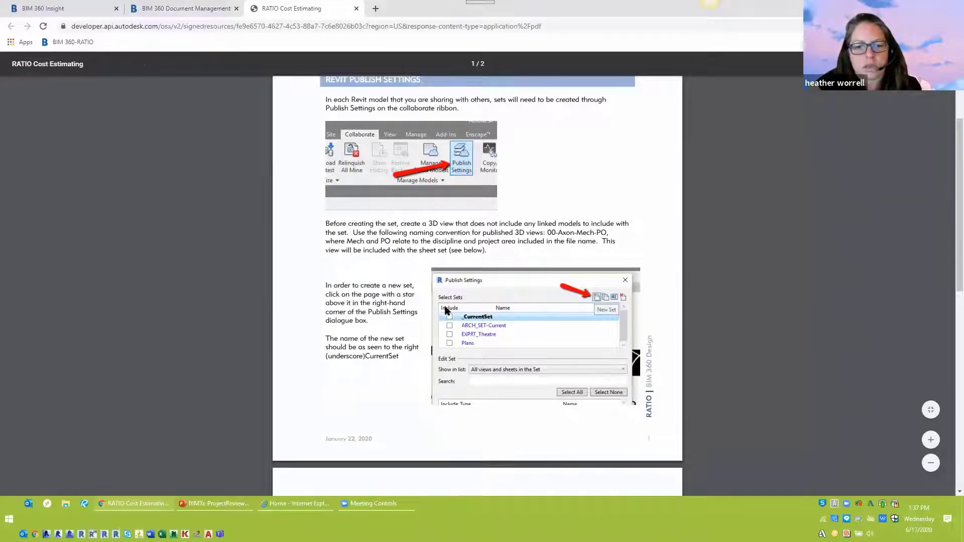
{"action": "scroll", "coordinate": [472, 341], "scroll_direction": "down", "scroll_amount": 3}
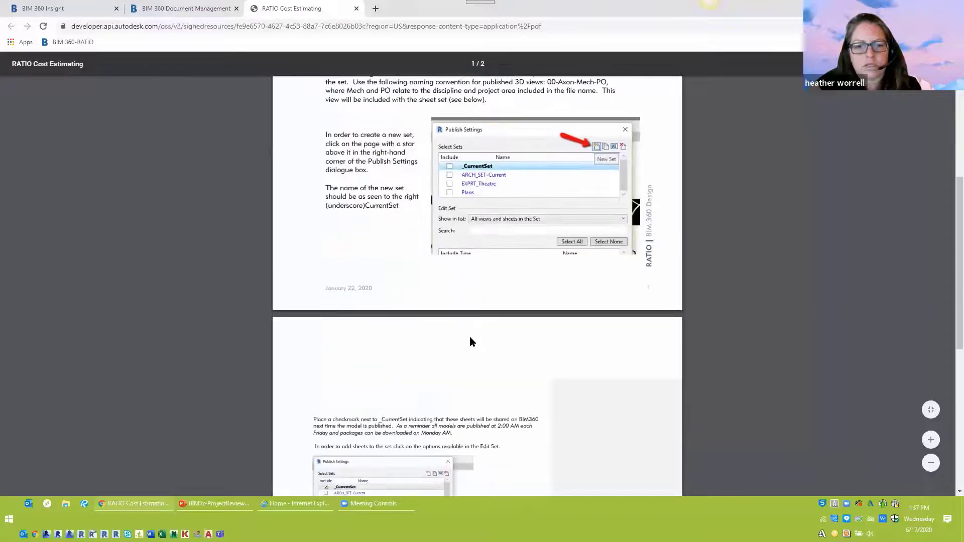
{"action": "scroll", "coordinate": [472, 341], "scroll_direction": "down", "scroll_amount": 5}
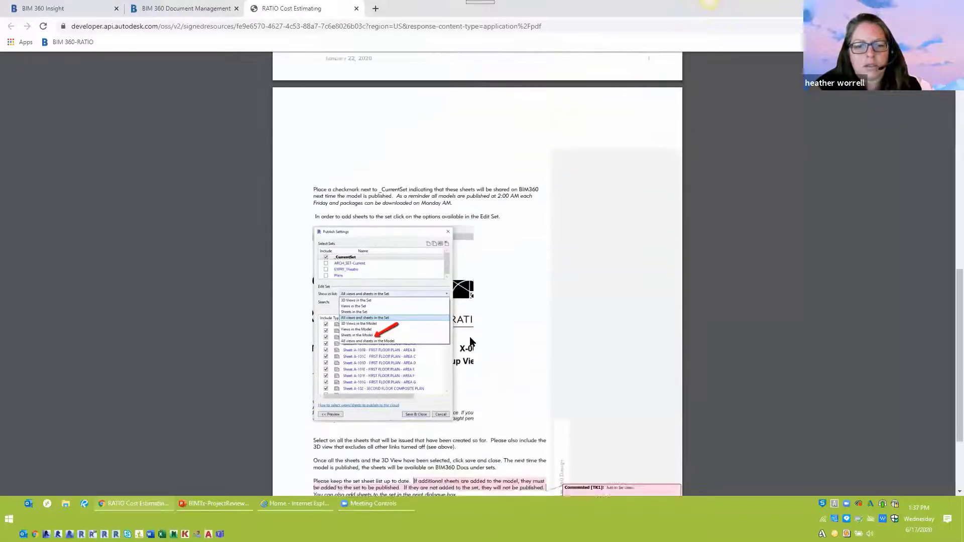
{"action": "scroll", "coordinate": [389, 417], "scroll_direction": "down", "scroll_amount": 2}
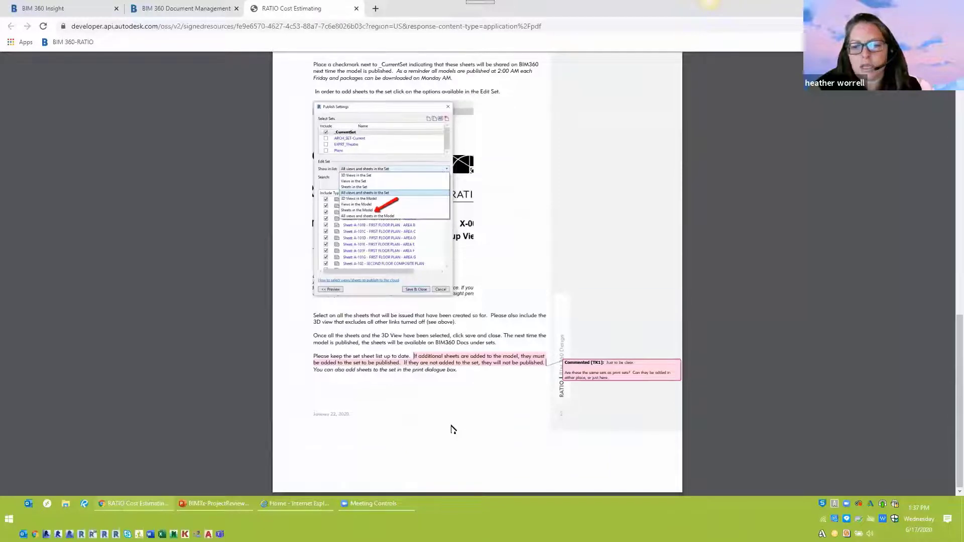
{"action": "scroll", "coordinate": [452, 428], "scroll_direction": "up", "scroll_amount": 8}
{"action": "left_click", "coordinate": [180, 7]}
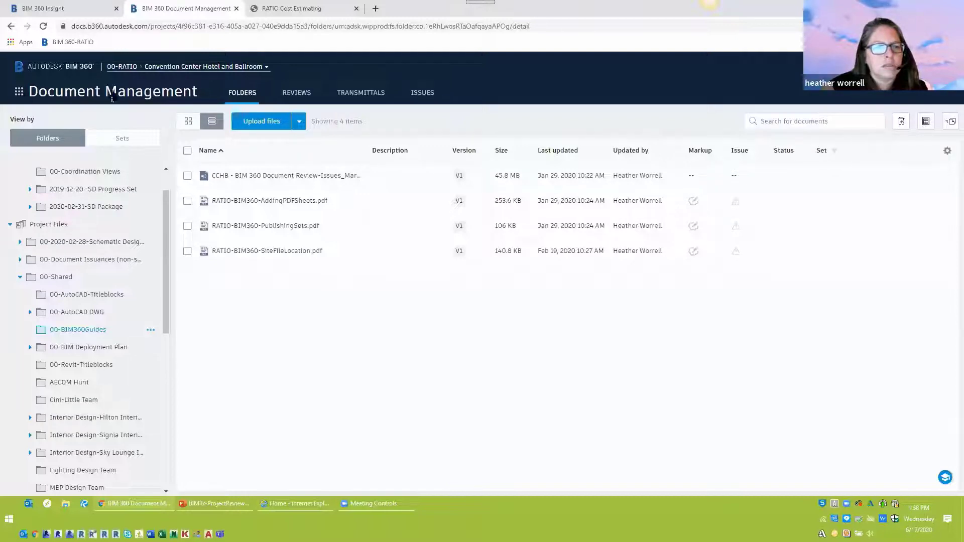
Step: Show the BIM 360 module list with Project Home, Insight, Project Admin and Account Admin
{"action": "left_click", "coordinate": [19, 96]}
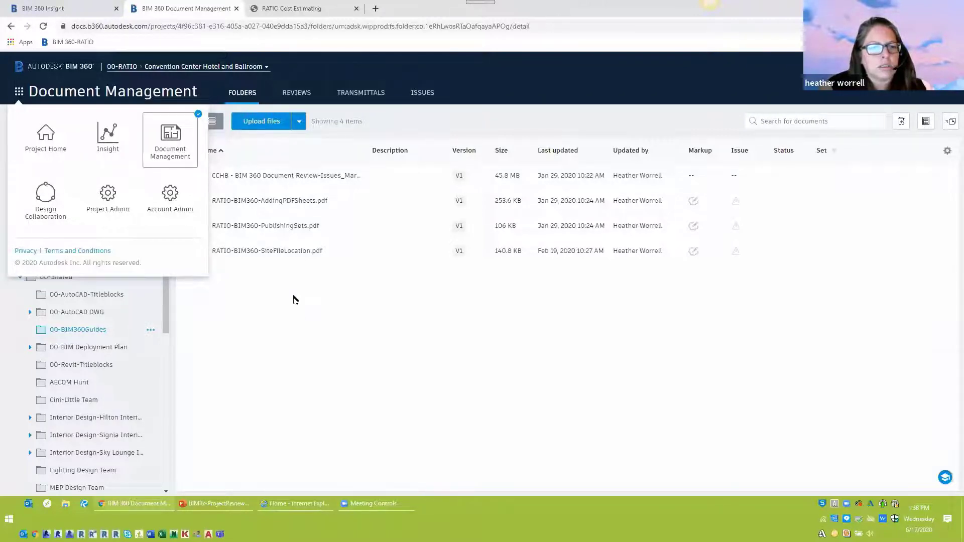
{"action": "left_click", "coordinate": [296, 297]}
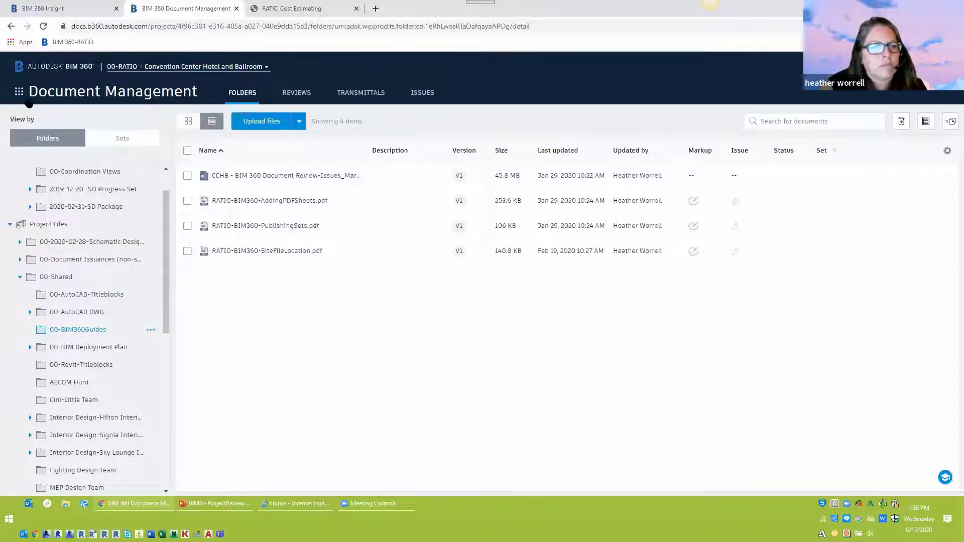
{"action": "left_click", "coordinate": [19, 92]}
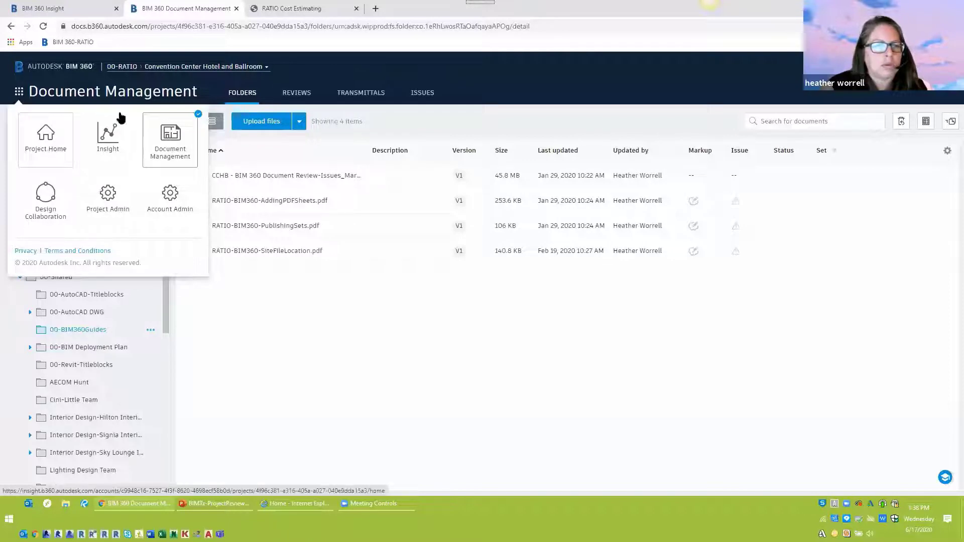
Step: Switch to the RATIO Detail Review project using the header project dropdown
{"action": "left_click", "coordinate": [256, 67]}
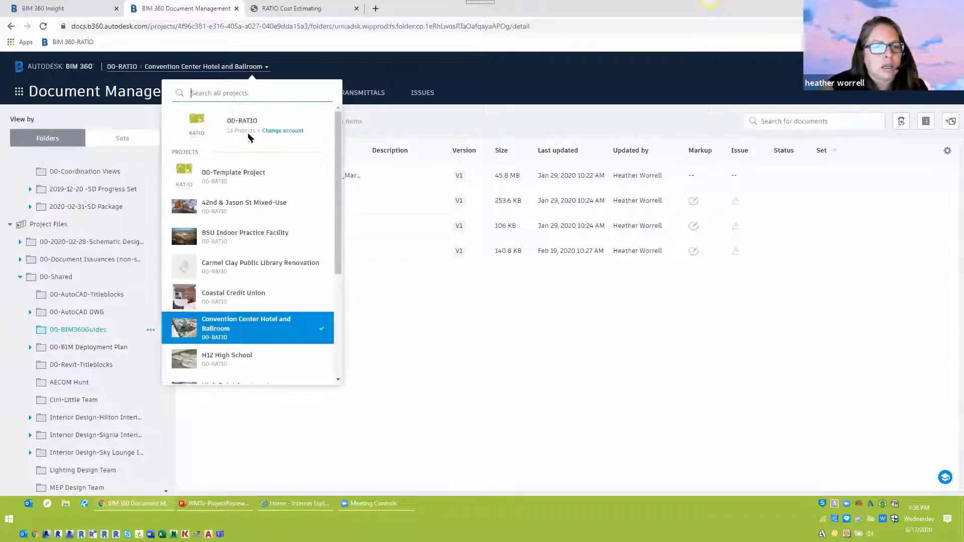
{"action": "scroll", "coordinate": [259, 326], "scroll_direction": "down", "scroll_amount": 5}
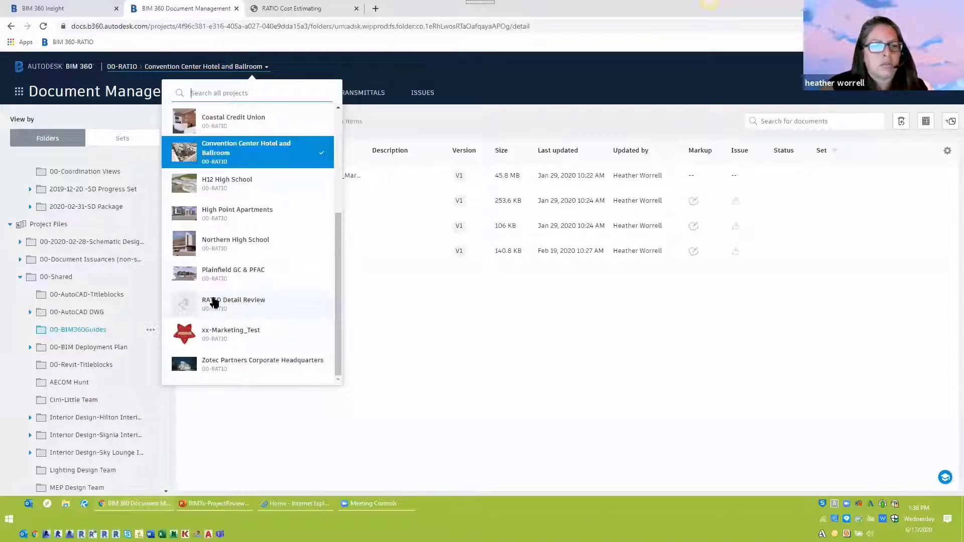
{"action": "left_click", "coordinate": [227, 305]}
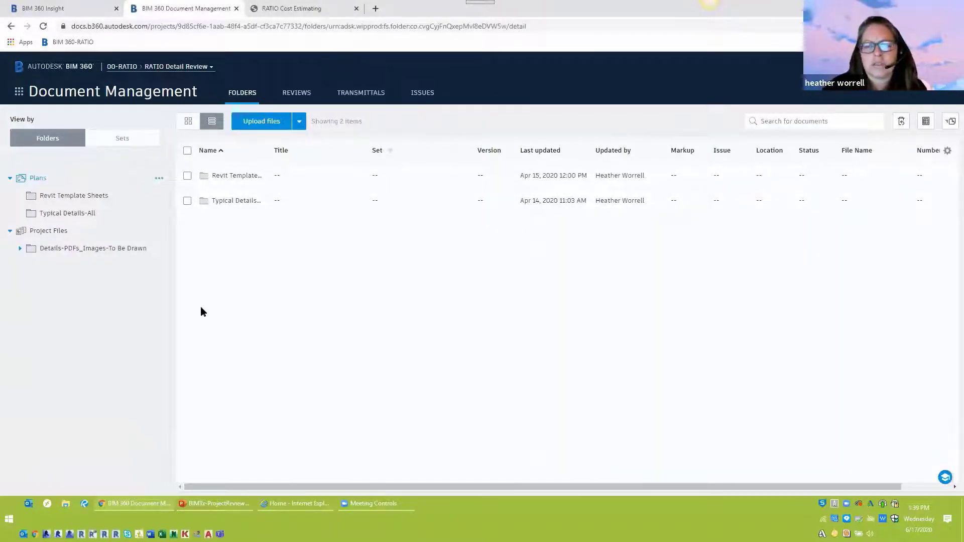
Step: Go to Account Admin's Project Directory of 13 projects and browse its module and project lists
{"action": "left_click", "coordinate": [19, 95]}
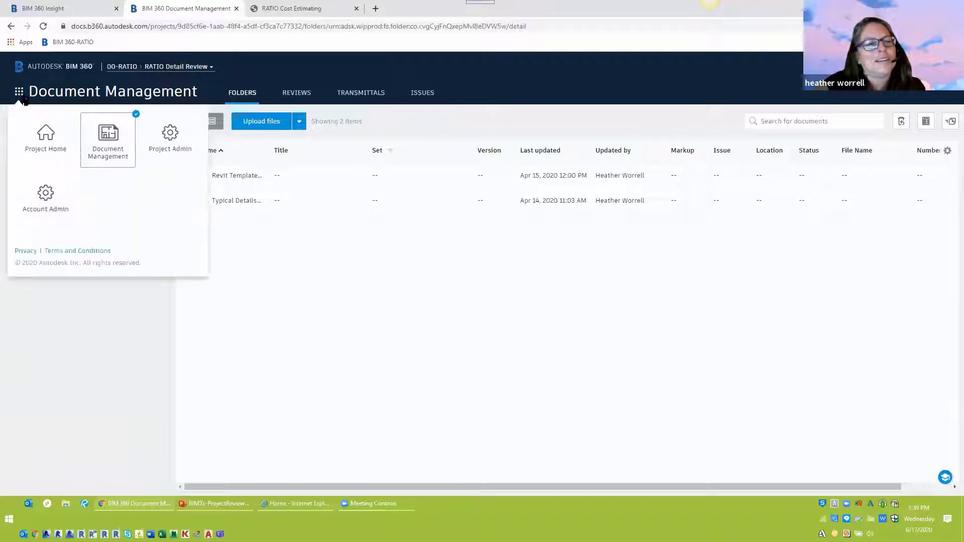
{"action": "left_click", "coordinate": [54, 199]}
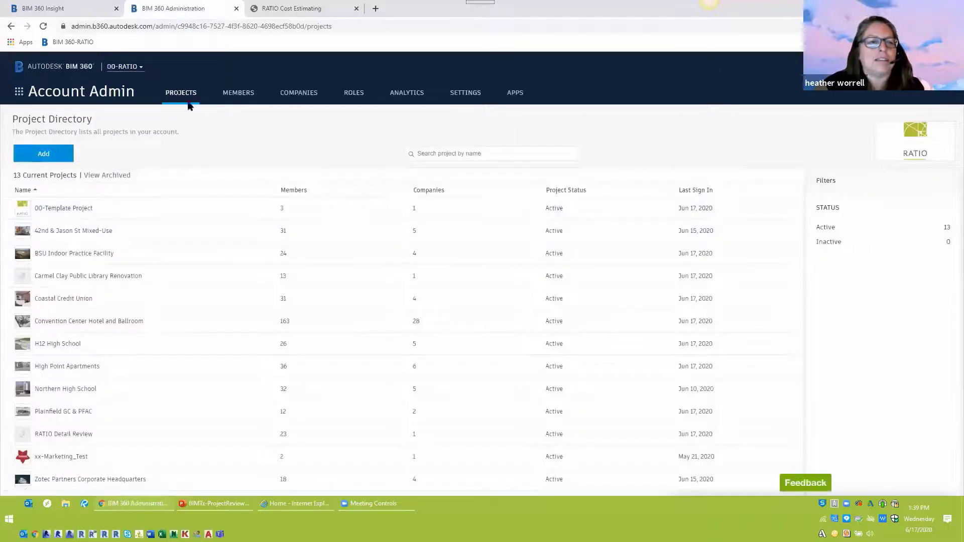
{"action": "left_click", "coordinate": [19, 92]}
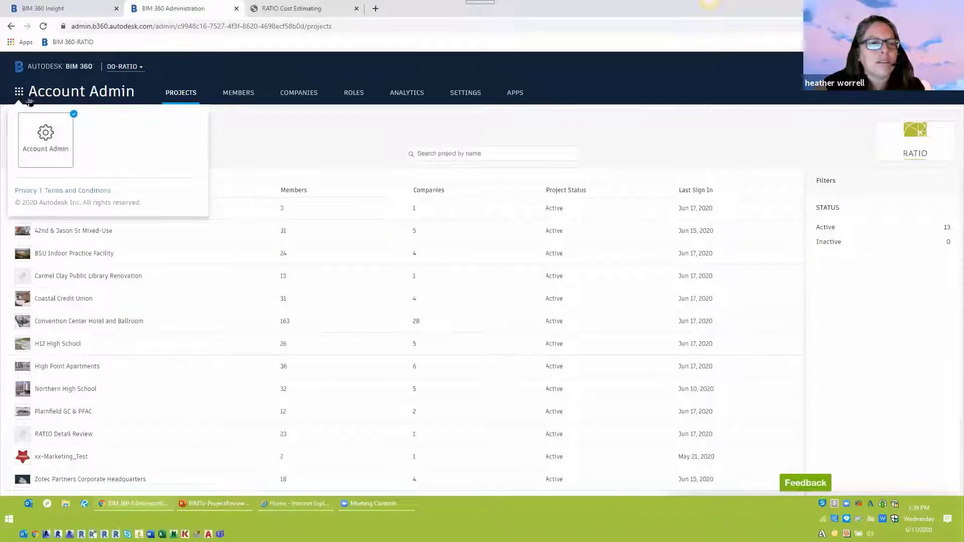
{"action": "left_click", "coordinate": [260, 81]}
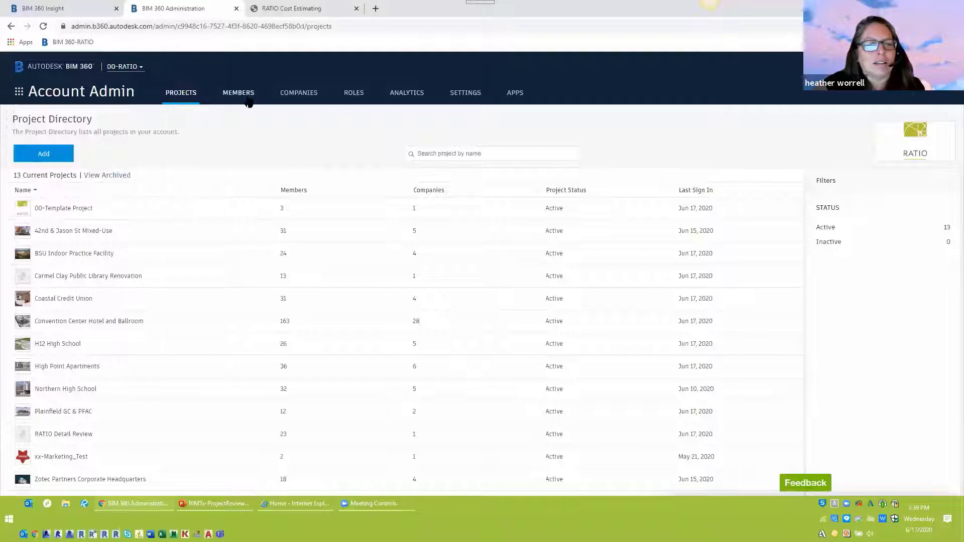
{"action": "left_click", "coordinate": [19, 93]}
{"action": "left_click", "coordinate": [125, 74]}
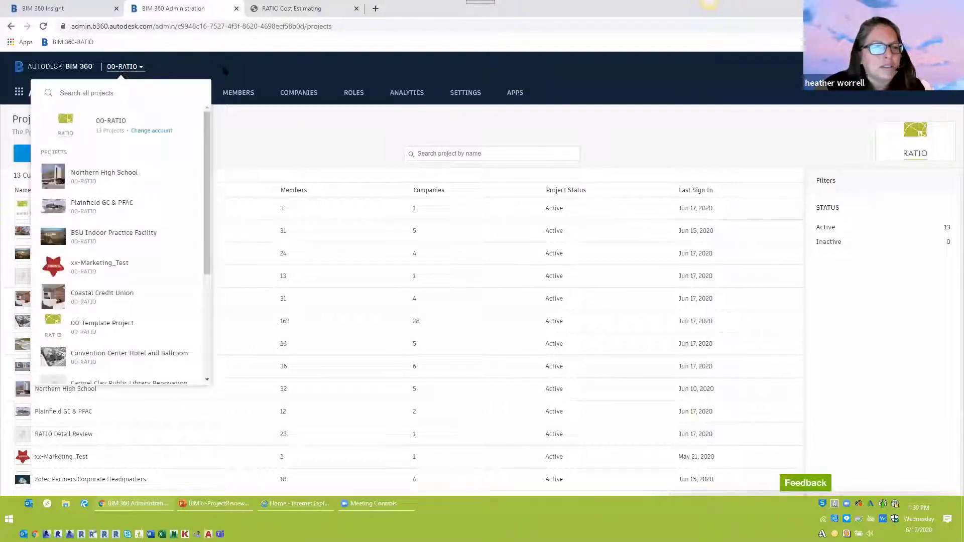
{"action": "left_click", "coordinate": [226, 71]}
{"action": "left_click", "coordinate": [19, 93]}
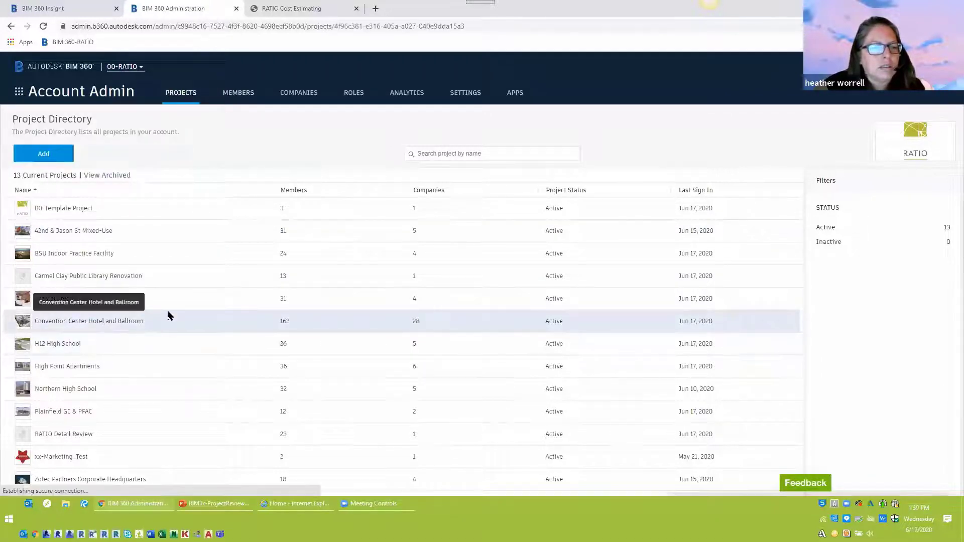
Step: Open Convention Center Hotel and Ballroom's admin, then switch to RATIO Detail Review's members list
{"action": "left_click", "coordinate": [101, 321]}
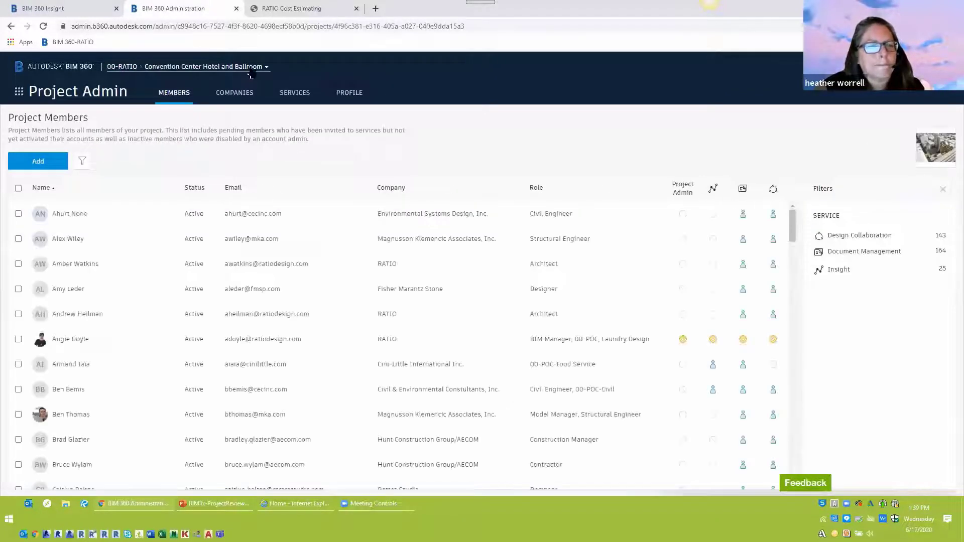
{"action": "left_click", "coordinate": [251, 70]}
{"action": "scroll", "coordinate": [268, 366], "scroll_direction": "down", "scroll_amount": 2}
{"action": "scroll", "coordinate": [272, 360], "scroll_direction": "down", "scroll_amount": 2}
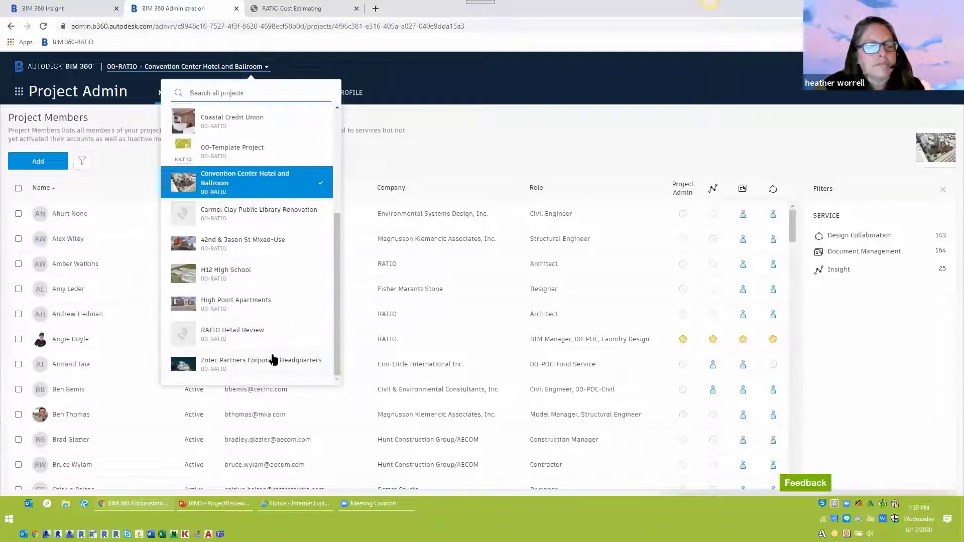
{"action": "left_click", "coordinate": [243, 333]}
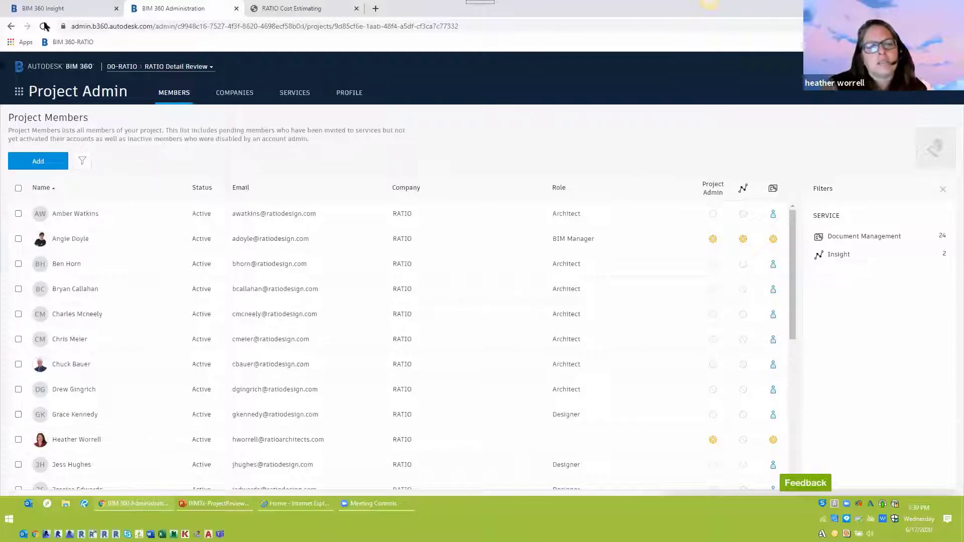
Step: Go to the RATIO Detail Review project's Document Management module
{"action": "left_click", "coordinate": [18, 91]}
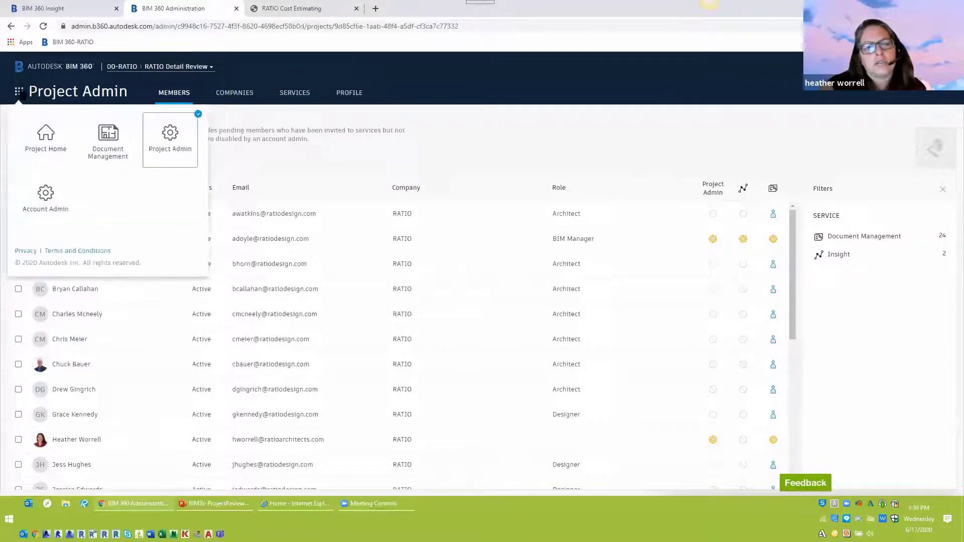
{"action": "left_click", "coordinate": [106, 149]}
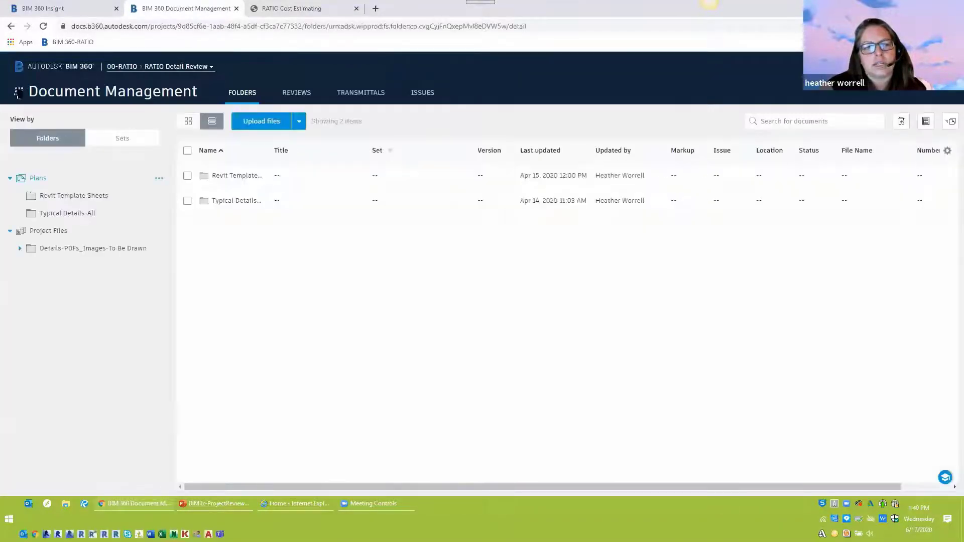
{"action": "left_click", "coordinate": [18, 93]}
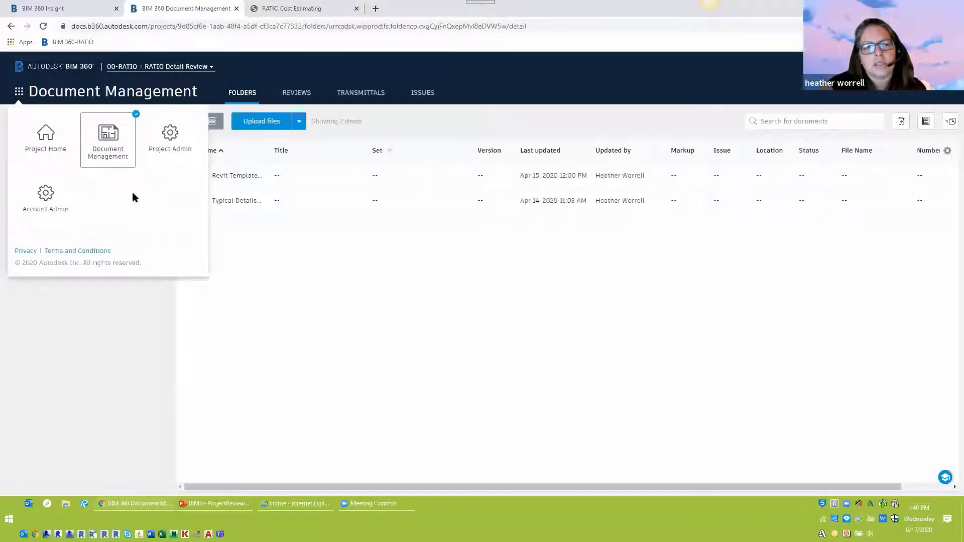
{"action": "left_click", "coordinate": [115, 150]}
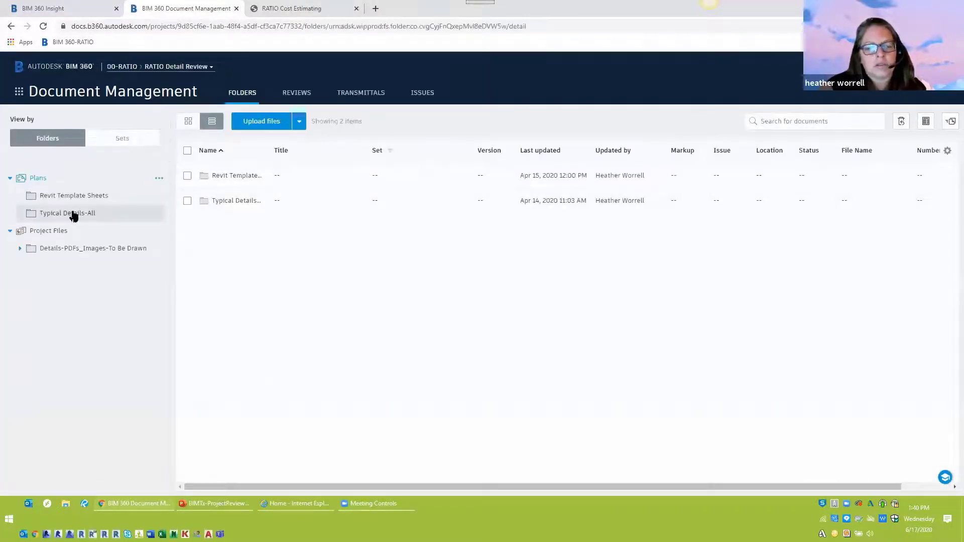
Step: Open Typical Details-All and widen the Name column to show full drafting view names
{"action": "left_click", "coordinate": [69, 215]}
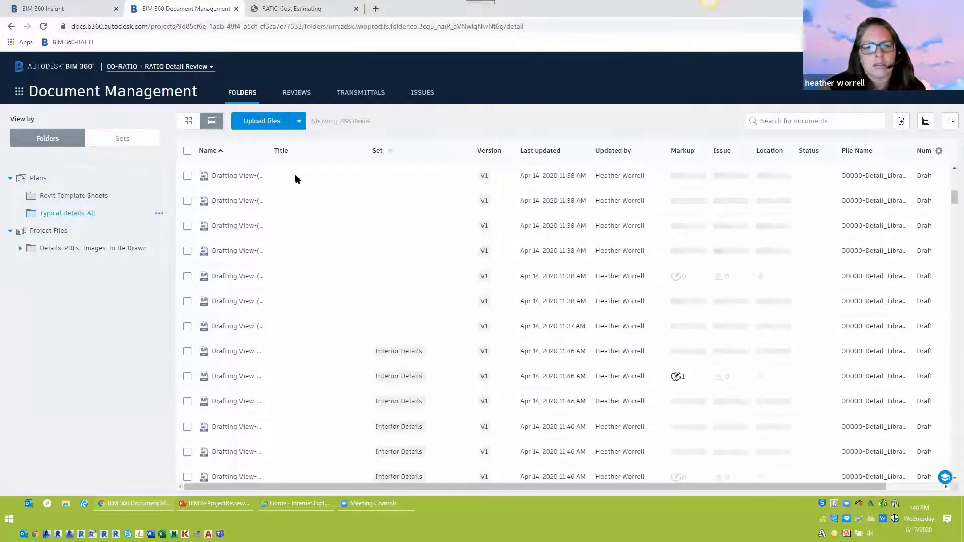
{"action": "scroll", "coordinate": [319, 327], "scroll_direction": "down", "scroll_amount": 4}
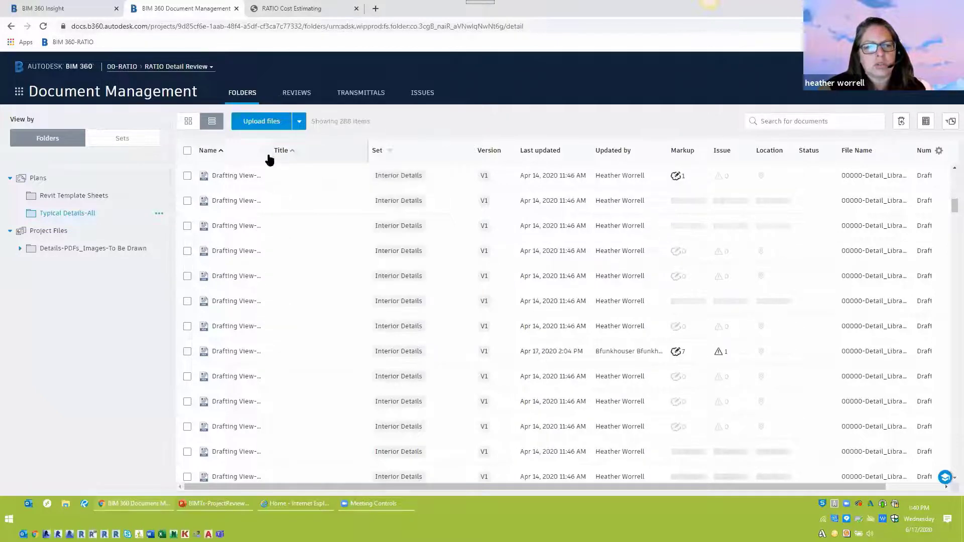
{"action": "left_click_drag", "start_coordinate": [269, 152], "coordinate": [367, 161]}
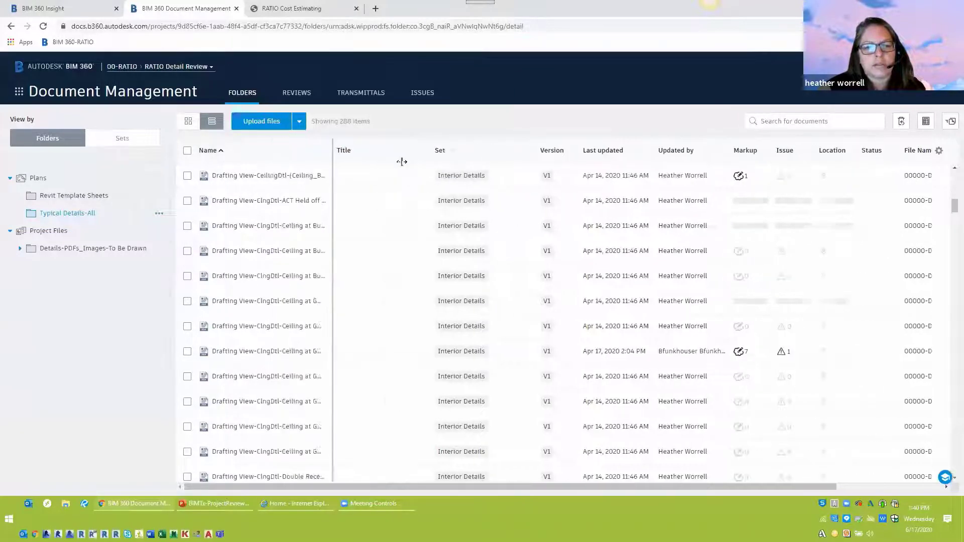
{"action": "left_click_drag", "start_coordinate": [402, 164], "coordinate": [402, 165]}
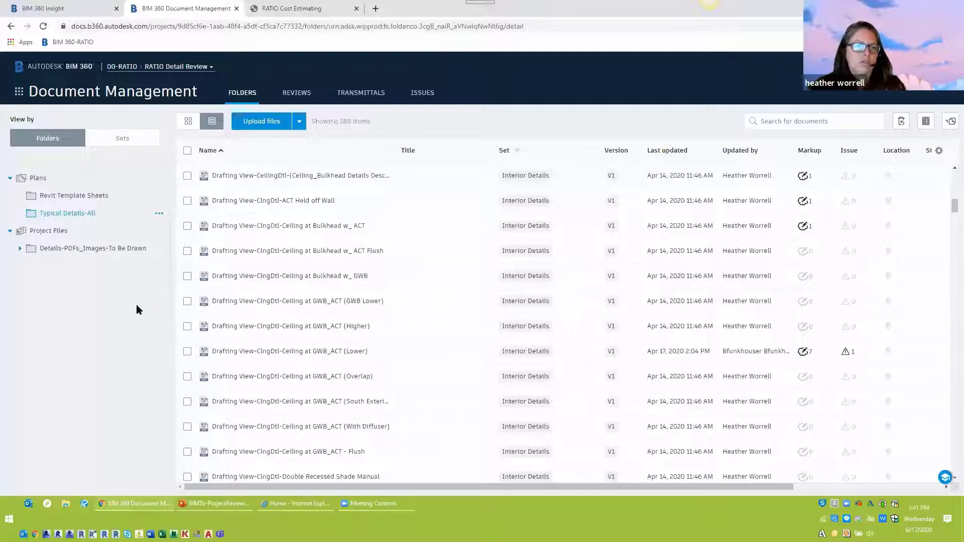
Step: Open the empty Revit Template Sheets folder and bring up the module switcher
{"action": "left_click", "coordinate": [81, 201]}
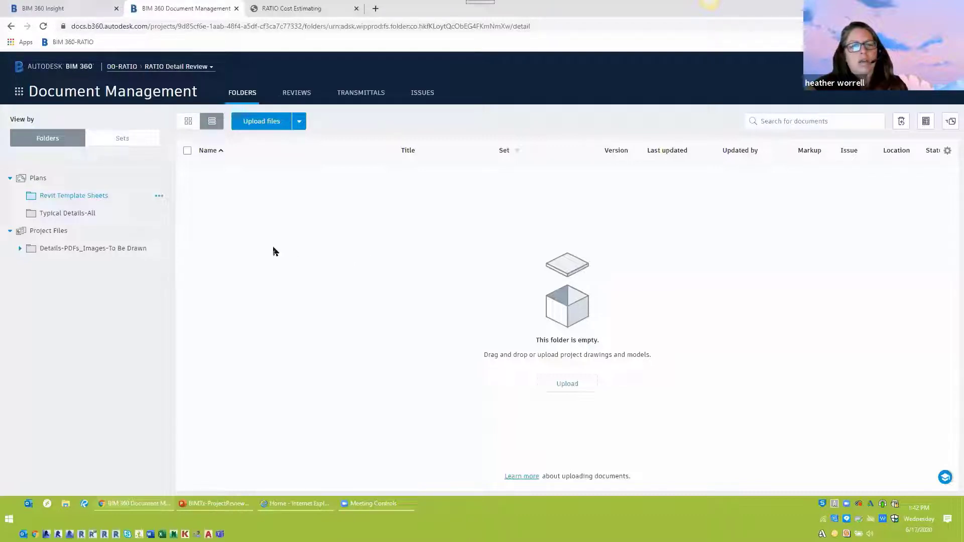
{"action": "left_click", "coordinate": [19, 92]}
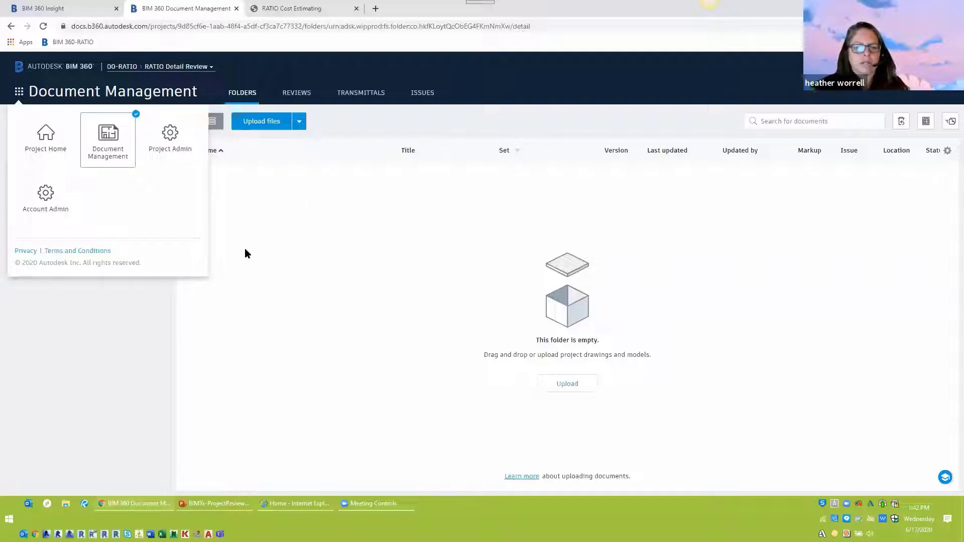
Step: Dismiss the module switcher to return to the empty Revit Template Sheets folder
{"action": "left_click", "coordinate": [285, 298]}
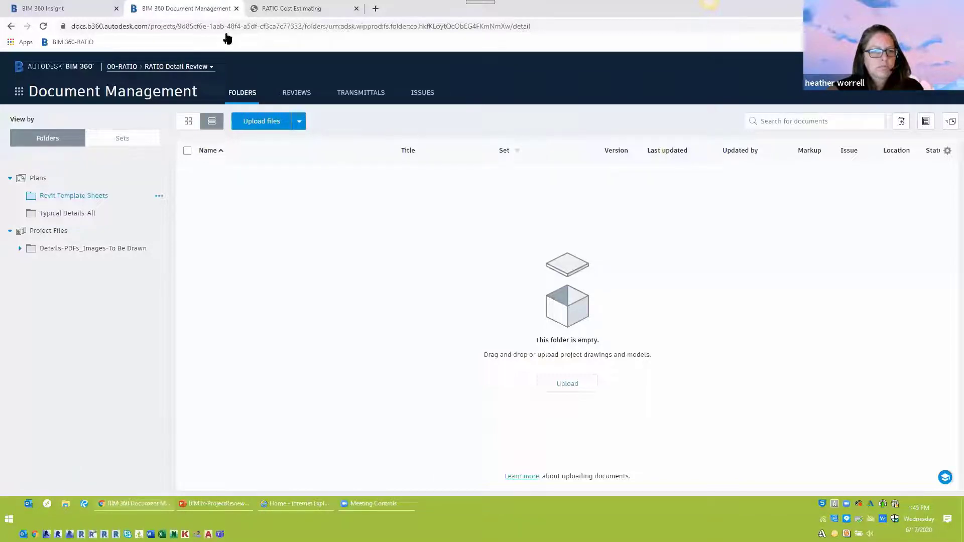
Step: Switch back to the Convention Center Hotel and Ballroom project from the project list
{"action": "left_click", "coordinate": [187, 68]}
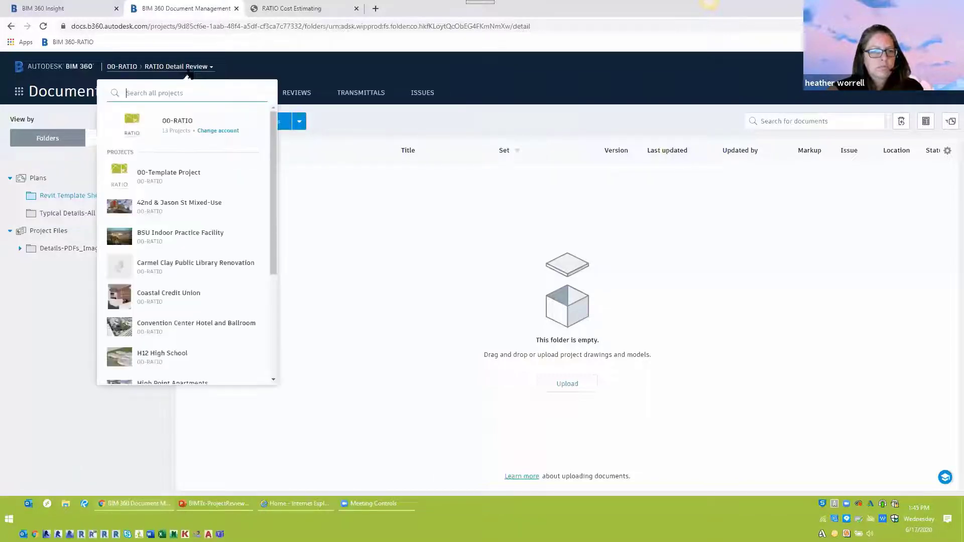
{"action": "left_click", "coordinate": [224, 330]}
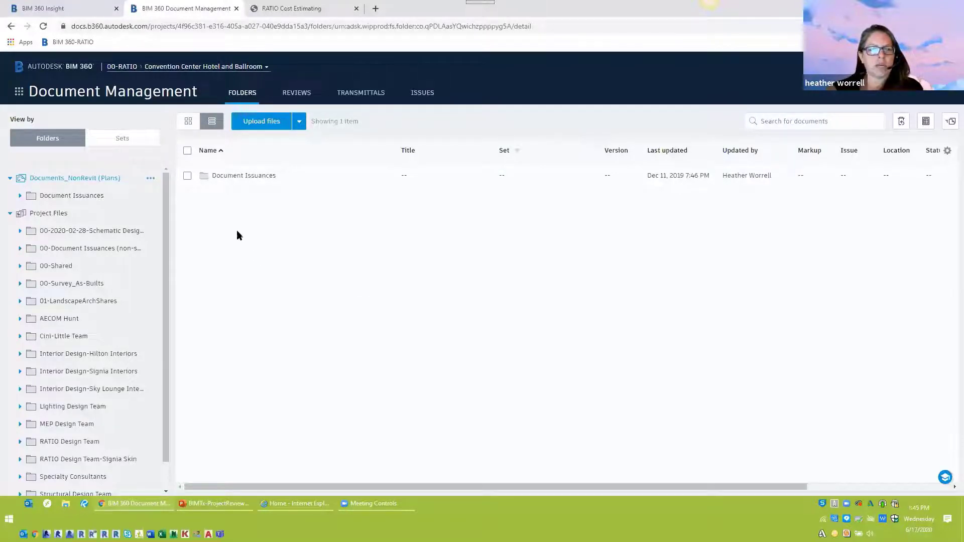
Step: Go to Project Admin's Issues settings to review permissions: admins Full Control, Architect View and Create
{"action": "left_click", "coordinate": [19, 93]}
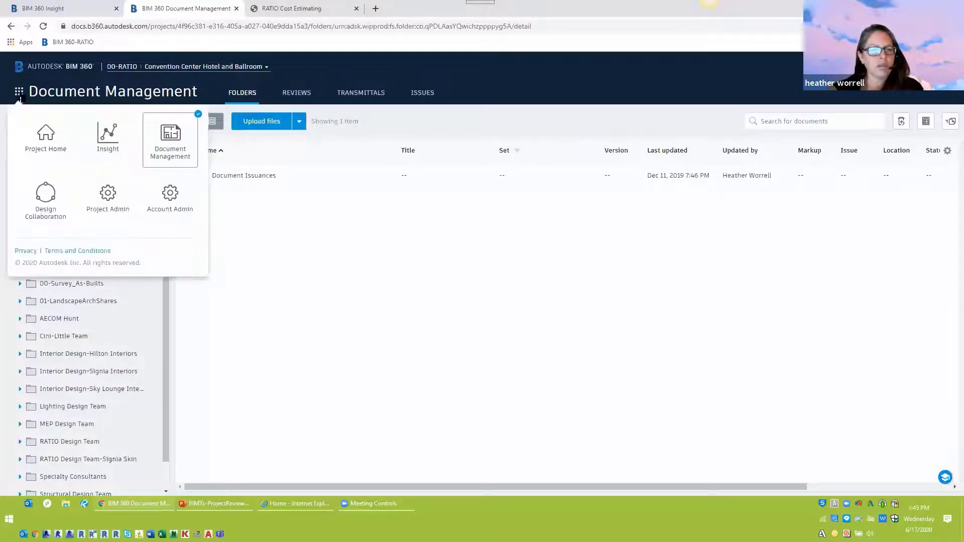
{"action": "left_click", "coordinate": [172, 211]}
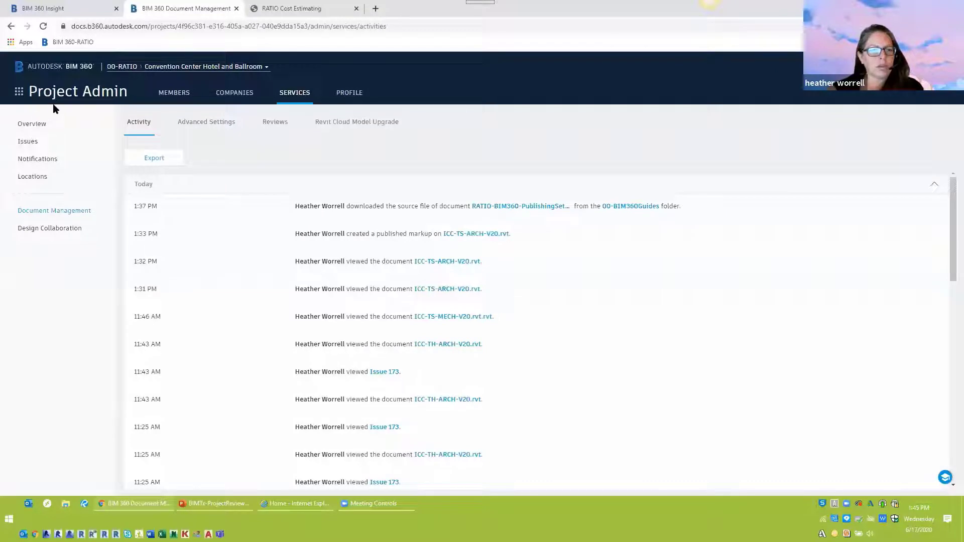
{"action": "left_click", "coordinate": [19, 91]}
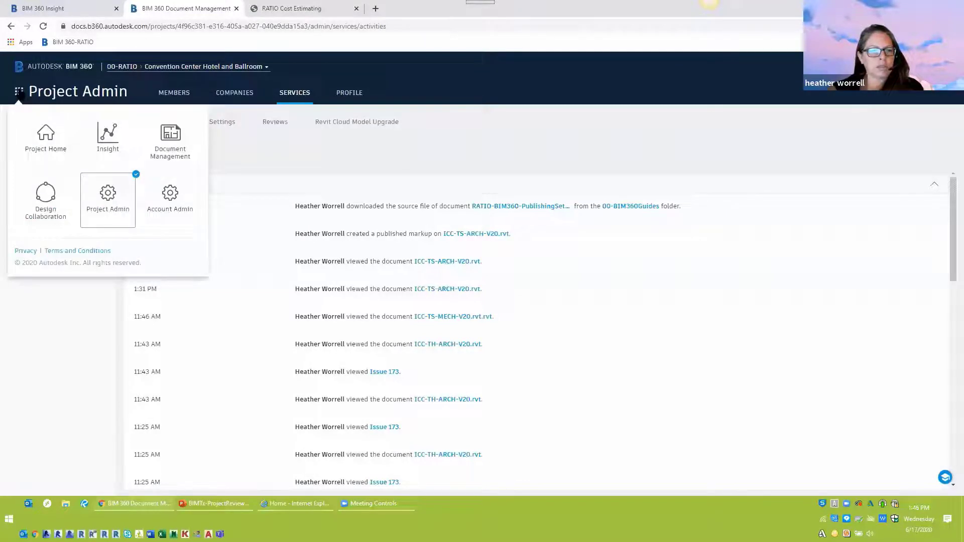
{"action": "left_click", "coordinate": [456, 89]}
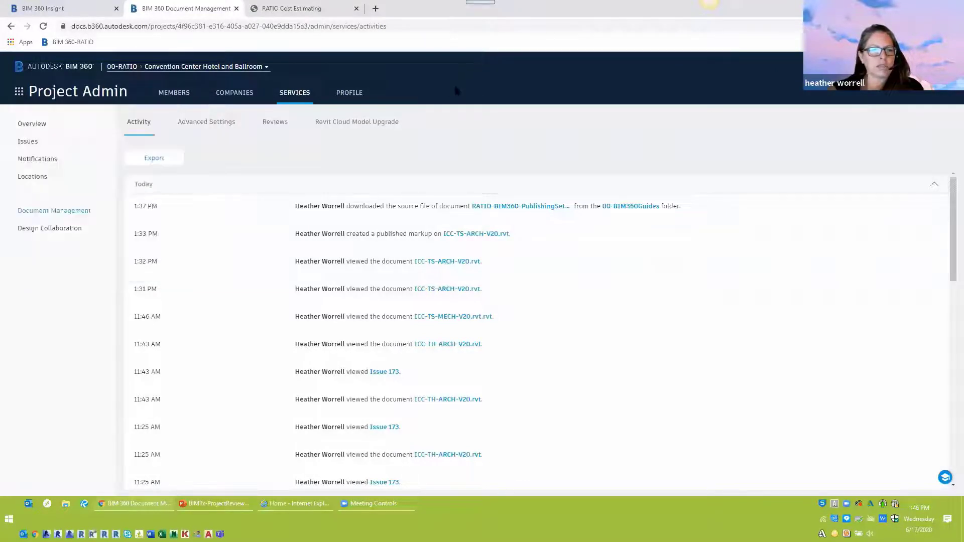
{"action": "left_click", "coordinate": [35, 139]}
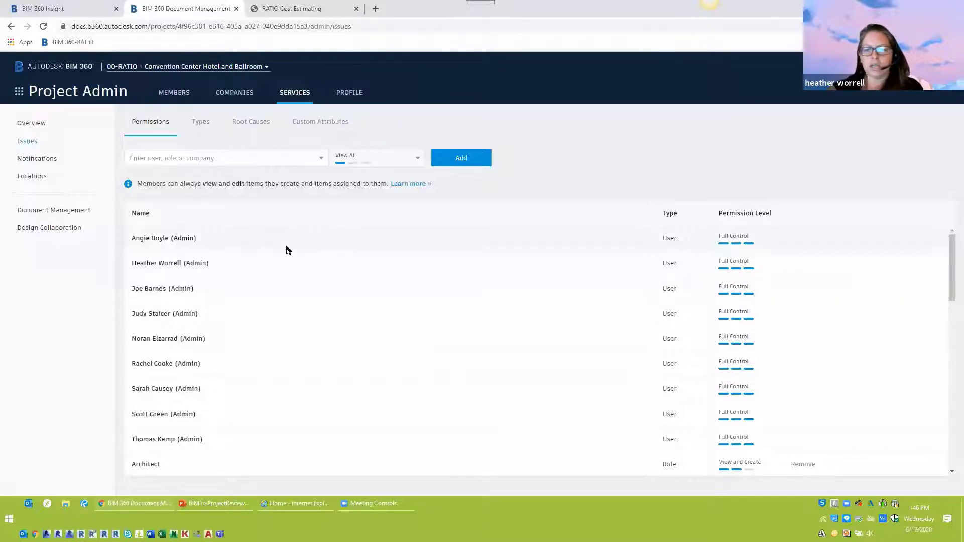
{"action": "left_click_drag", "start_coordinate": [951, 250], "coordinate": [949, 328]}
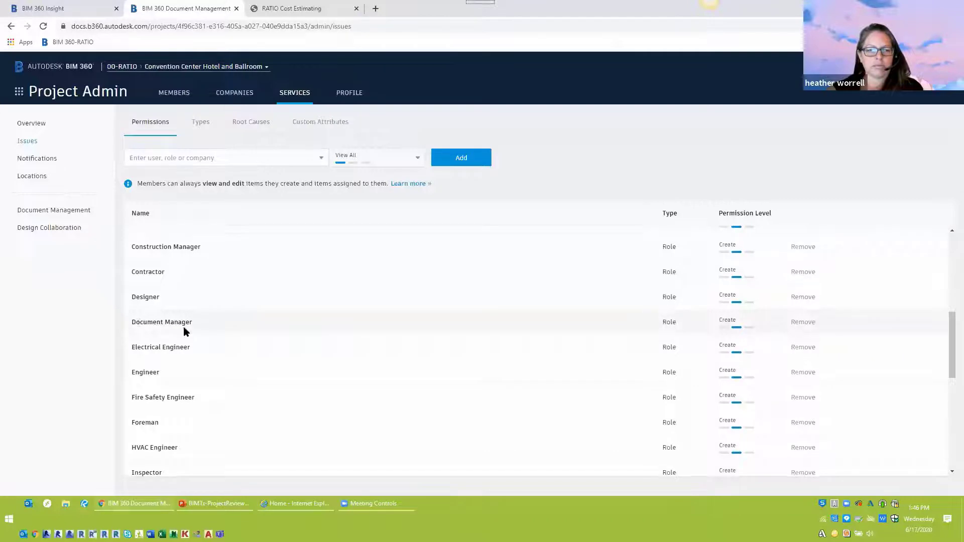
{"action": "scroll", "coordinate": [191, 330], "scroll_direction": "up", "scroll_amount": 4}
{"action": "scroll", "coordinate": [195, 329], "scroll_direction": "down", "scroll_amount": 1}
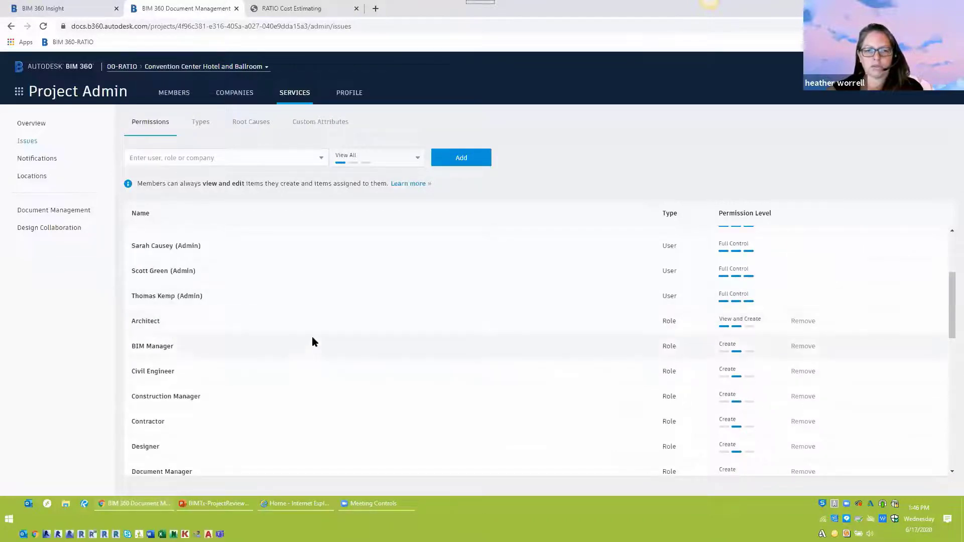
{"action": "scroll", "coordinate": [201, 354], "scroll_direction": "down", "scroll_amount": 5}
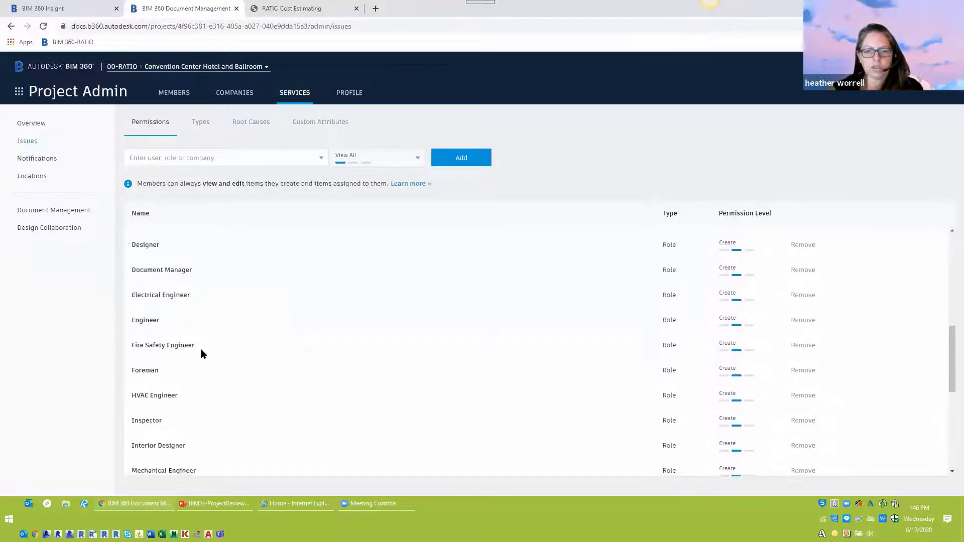
{"action": "scroll", "coordinate": [201, 351], "scroll_direction": "down", "scroll_amount": 5}
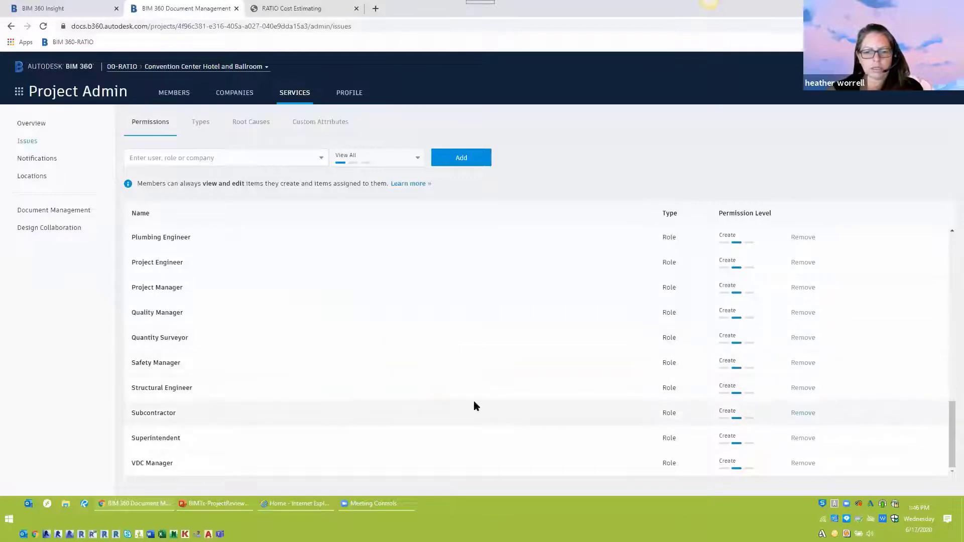
{"action": "scroll", "coordinate": [346, 392], "scroll_direction": "up", "scroll_amount": 8}
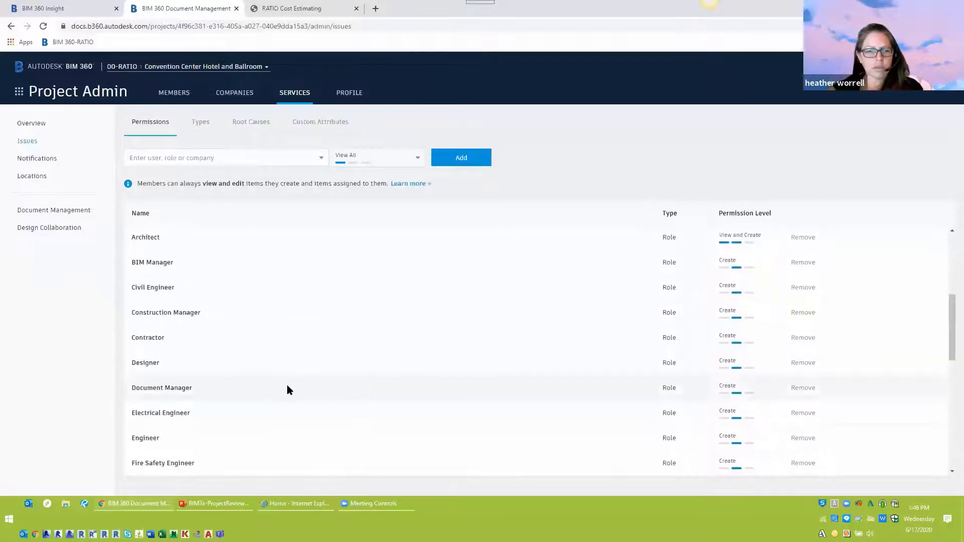
{"action": "scroll", "coordinate": [311, 389], "scroll_direction": "up", "scroll_amount": 4}
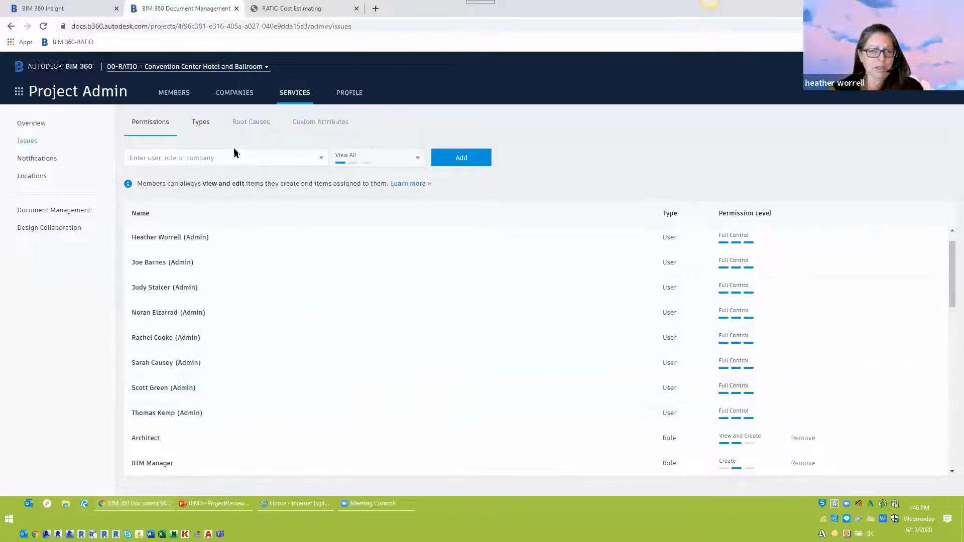
Step: Review the issue types, then view the Root Causes list with Quality and Safety inactive
{"action": "left_click", "coordinate": [200, 122]}
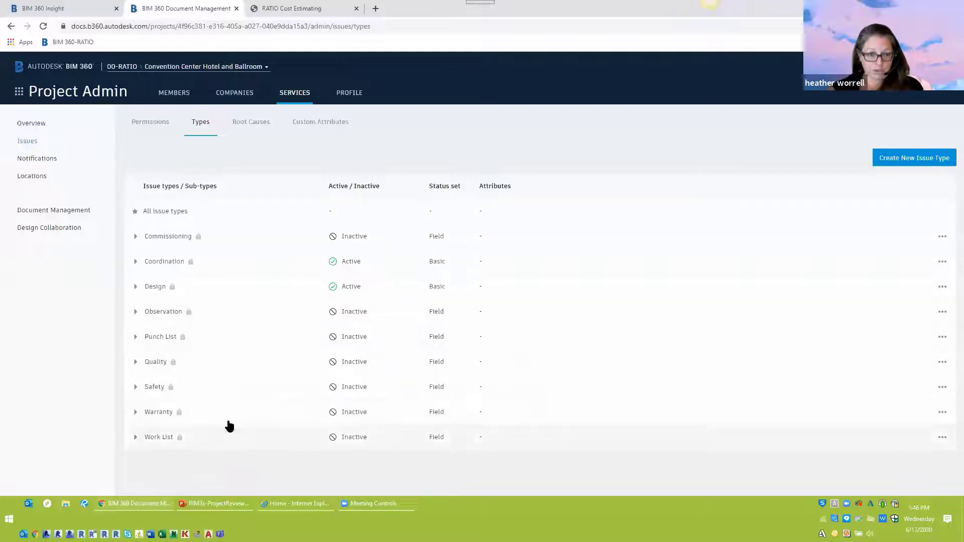
{"action": "left_click", "coordinate": [260, 127]}
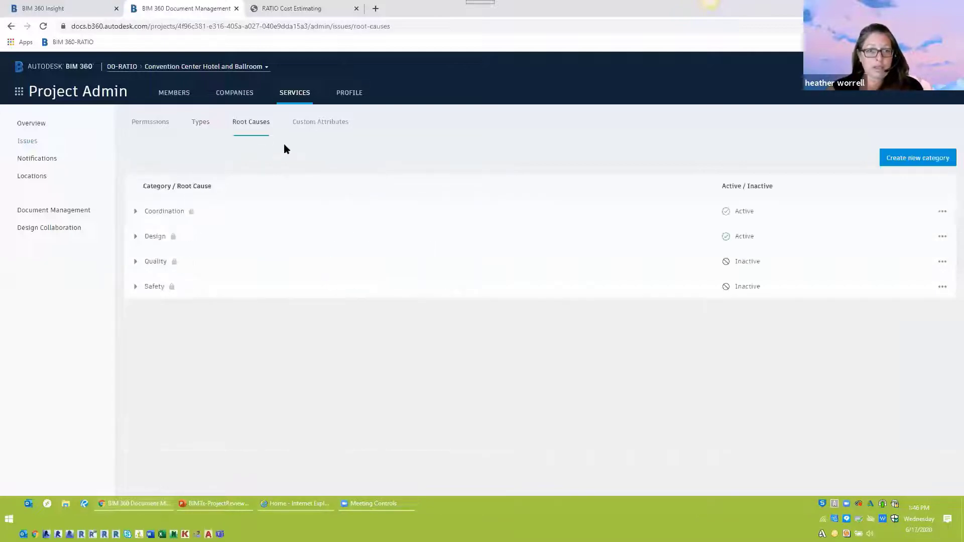